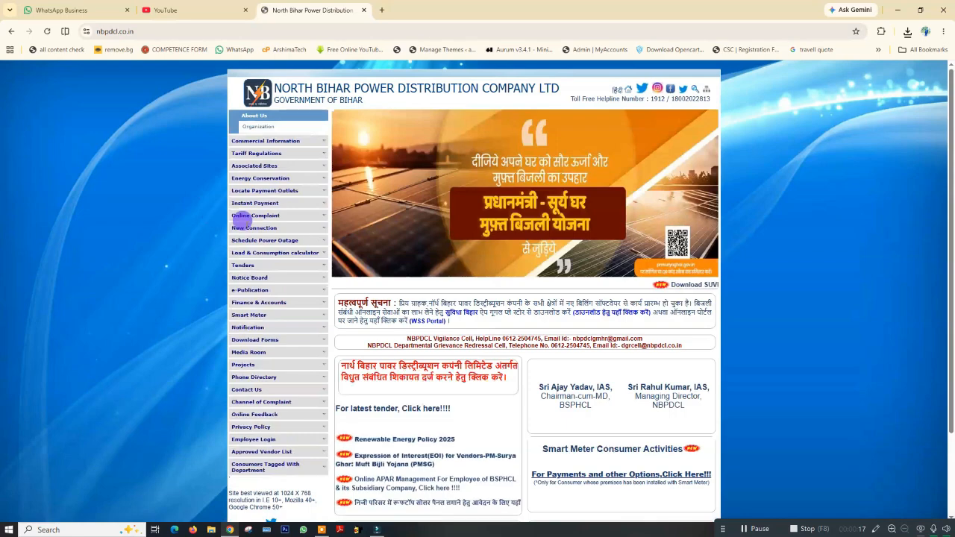
Go from New Connection > New Service Connection to the WSS consumer portal login page.
left_click(261, 228)
left_click(281, 240)
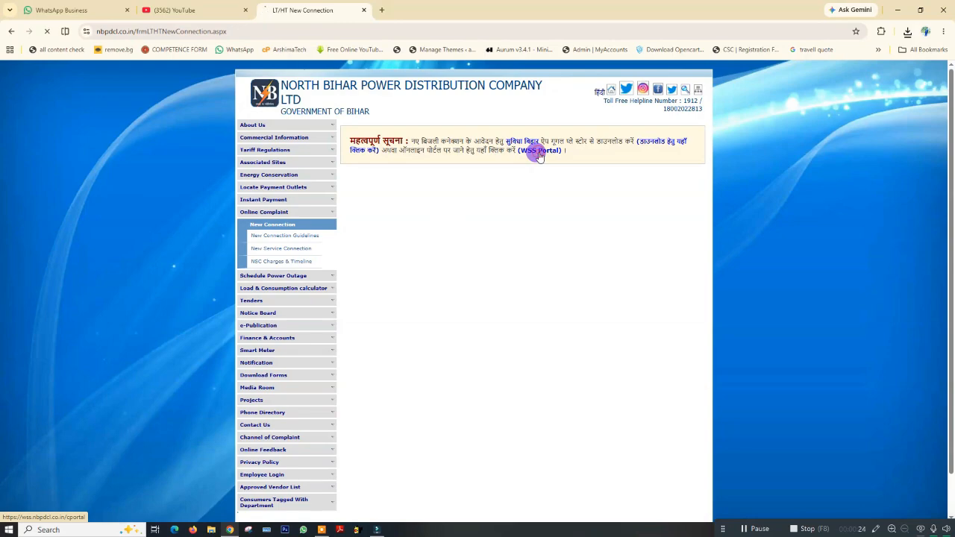
left_click(536, 153)
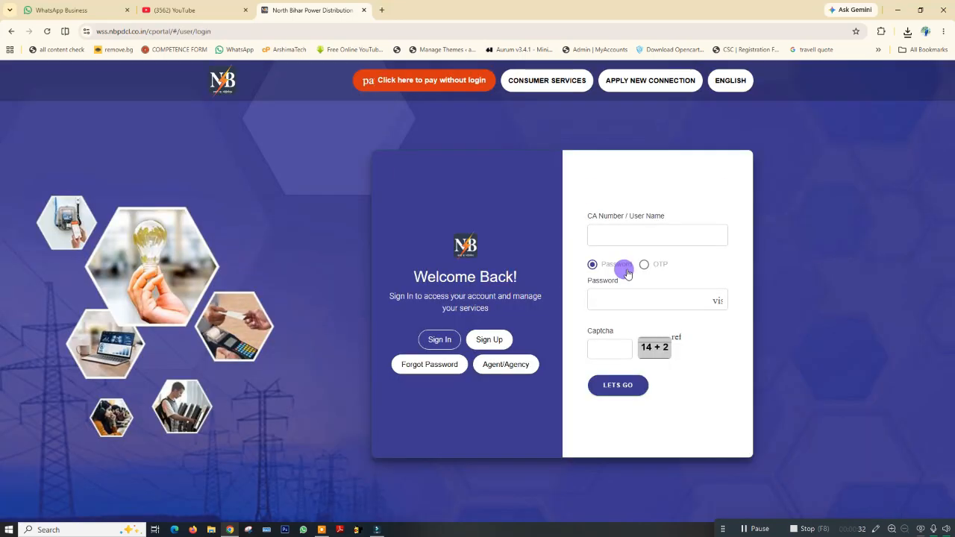
Choose Apply for LT New Connection from the APPLY NEW CONNECTION dropdown.
left_click(658, 81)
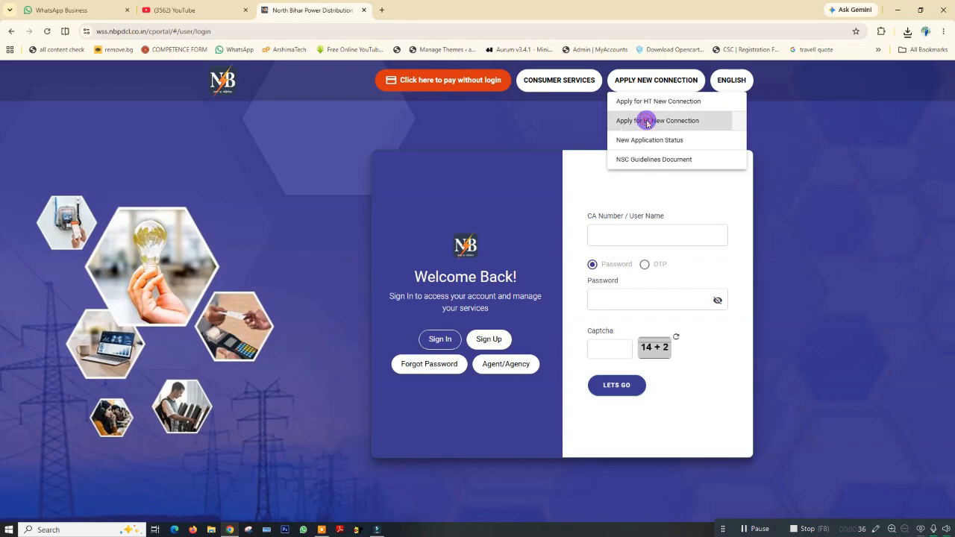
left_click(645, 121)
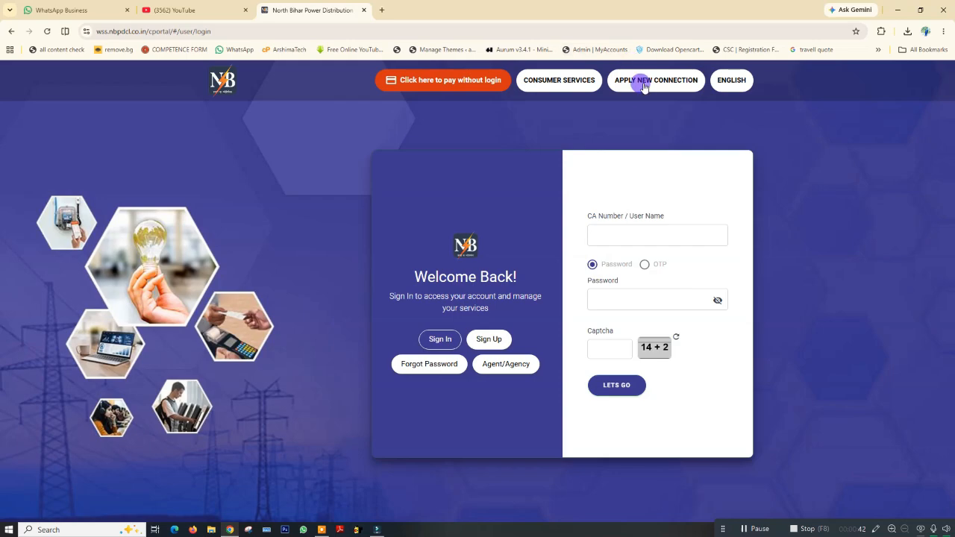
left_click(644, 84)
left_click(645, 120)
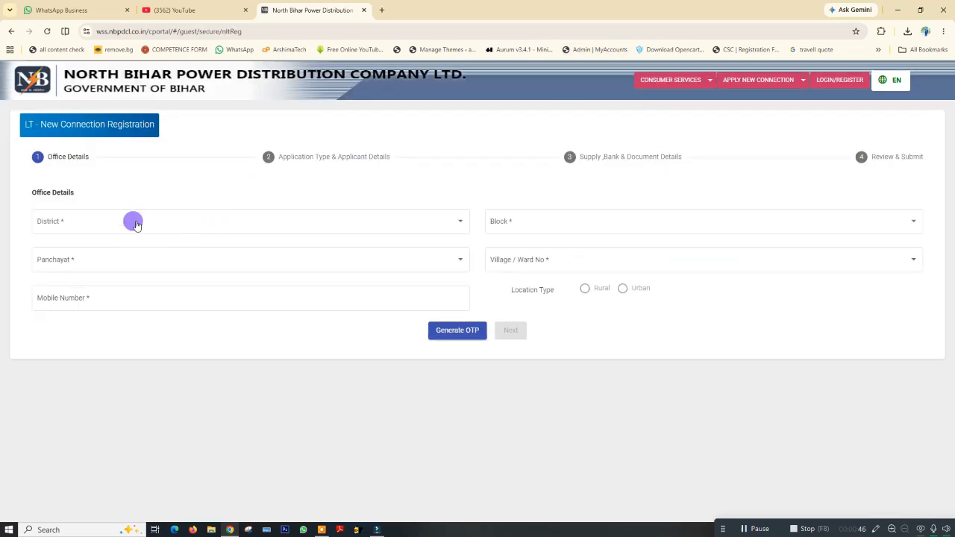
Select district PASCHIM CHAMPARAN and block NARKATIAGANJ in Office Details.
left_click(135, 223)
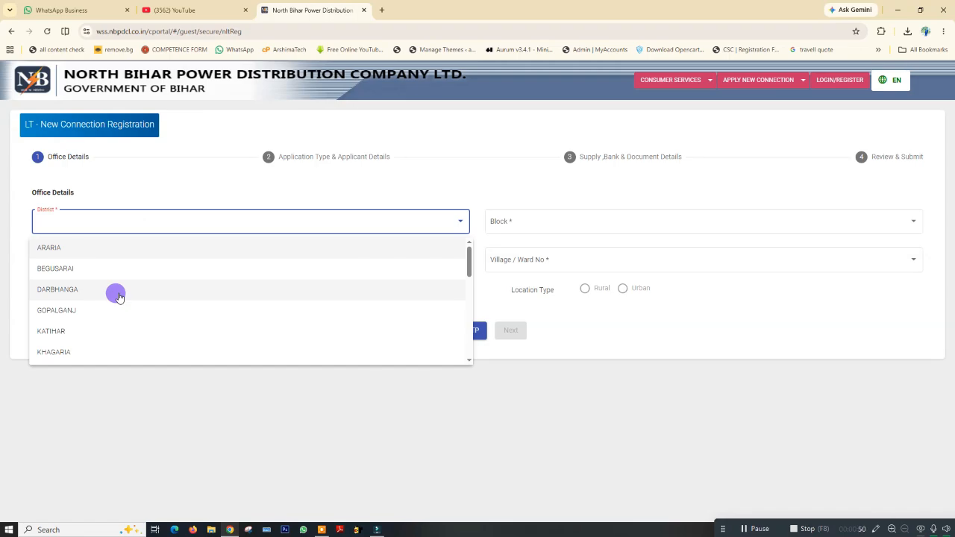
scroll(135, 317, "down", 5)
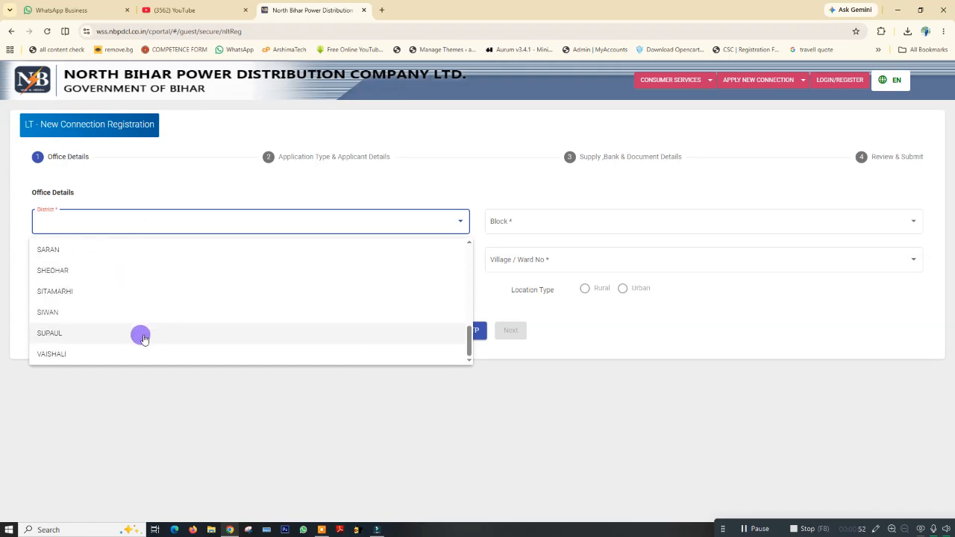
scroll(141, 336, "up", 3)
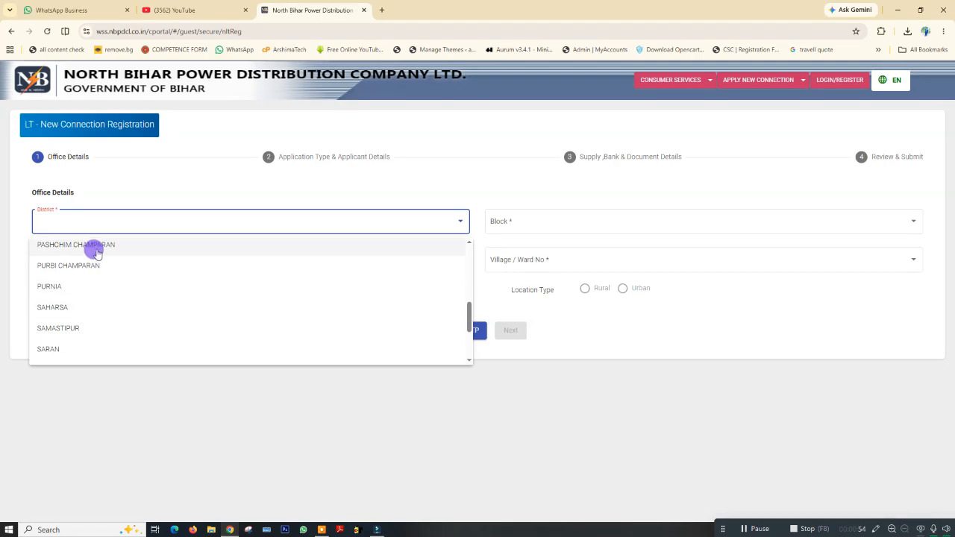
left_click(95, 253)
left_click(583, 221)
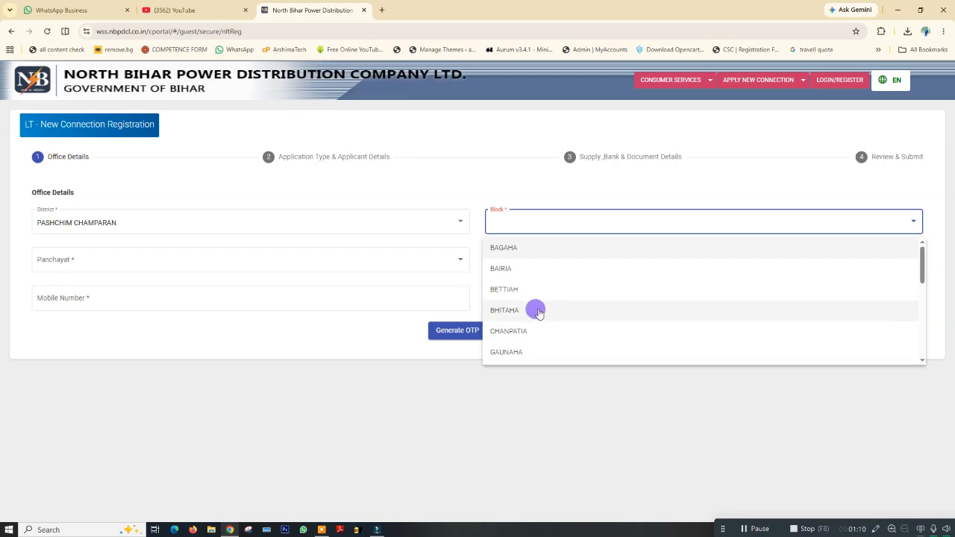
scroll(550, 292, "down", 3)
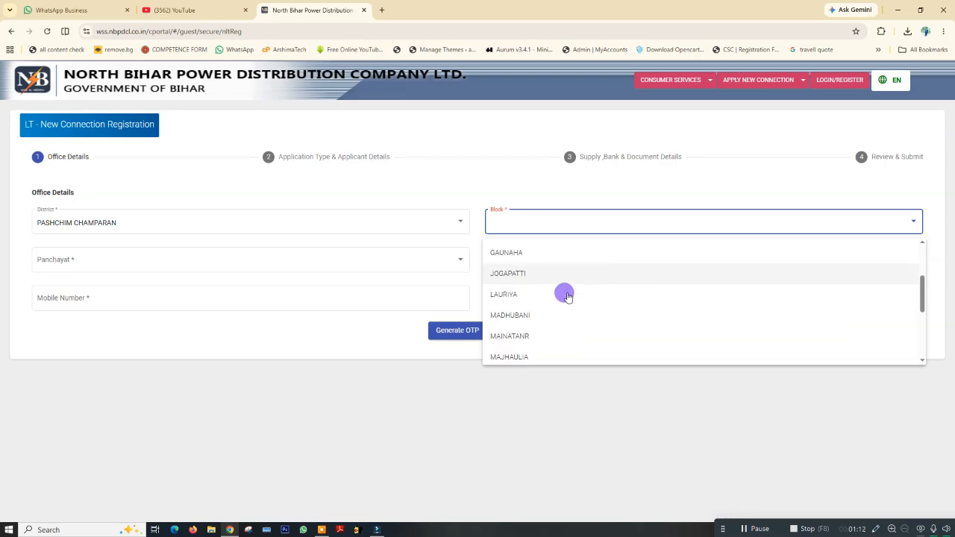
scroll(527, 320, "down", 5)
scroll(550, 324, "up", 4)
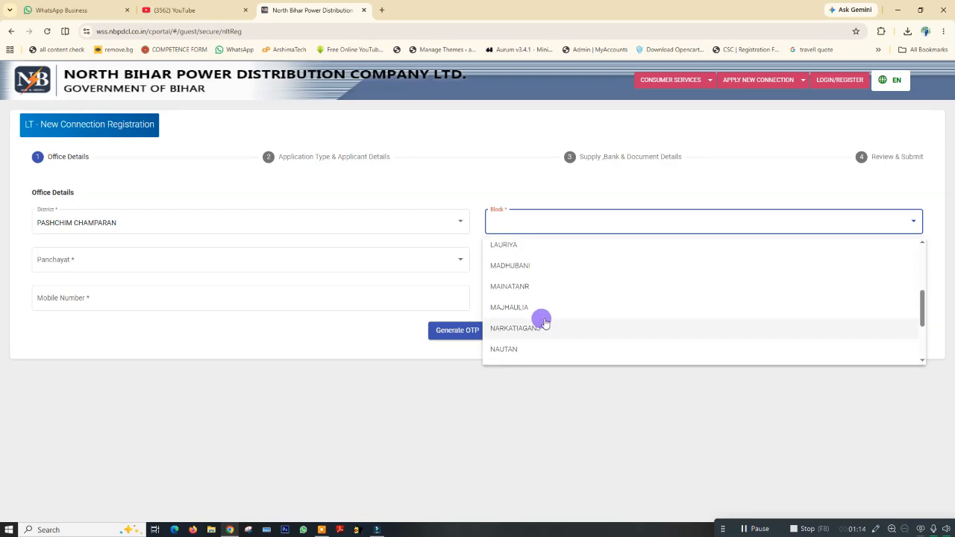
left_click(526, 328)
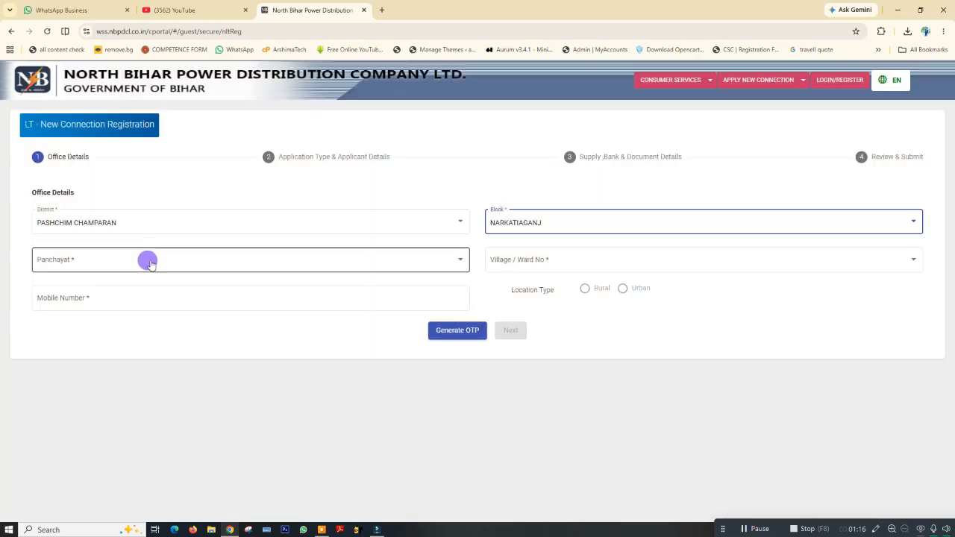
Select panchayat HARDI TEDHA and village BHATAURA.
left_click(150, 260)
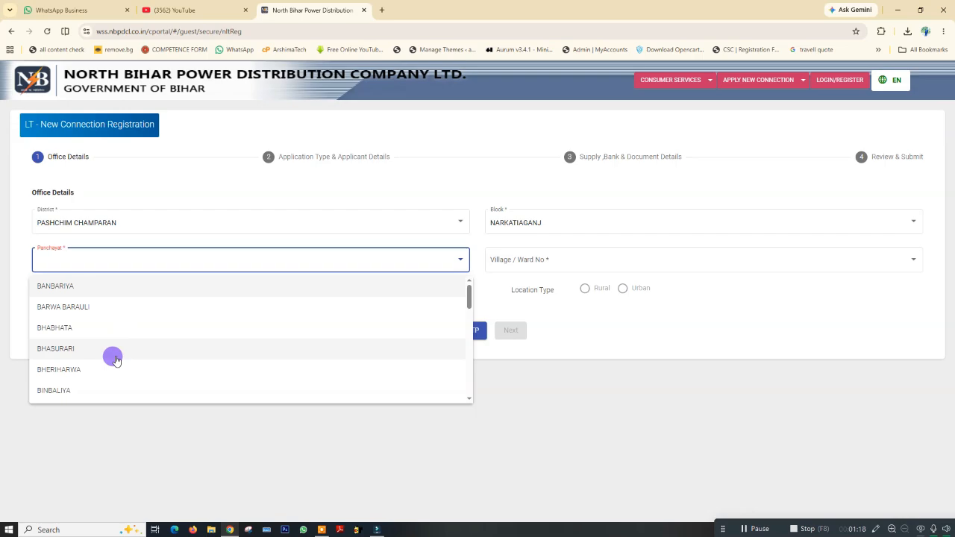
scroll(116, 360, "down", 2)
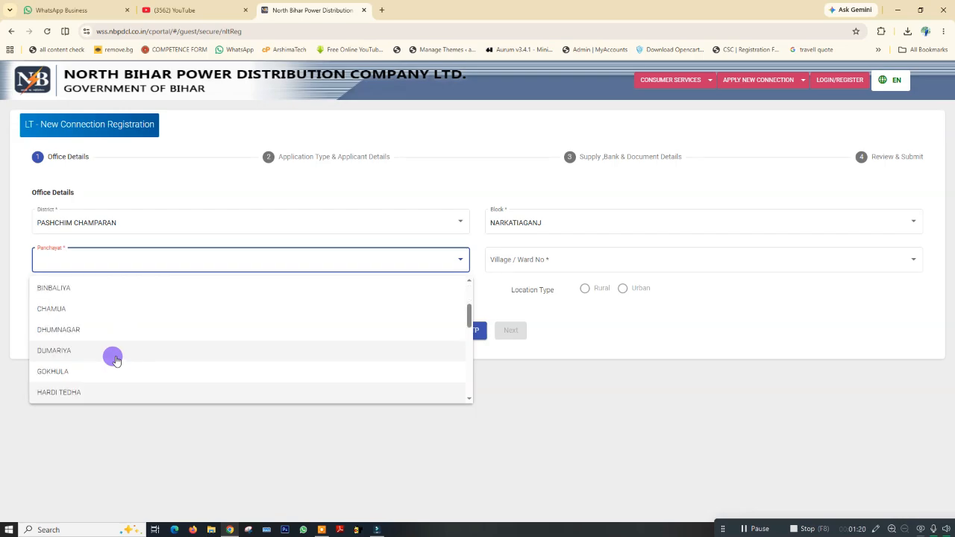
left_click(113, 356)
left_click(580, 261)
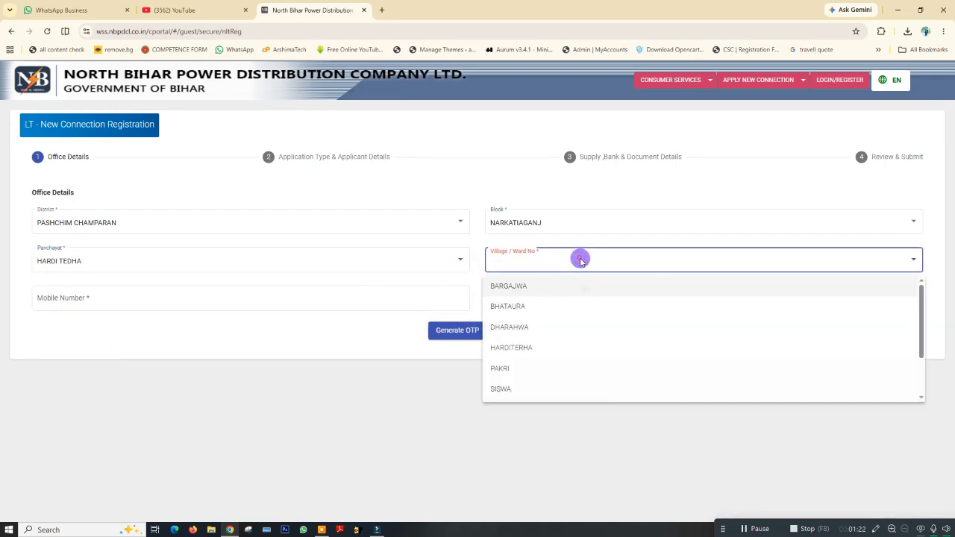
left_click(522, 312)
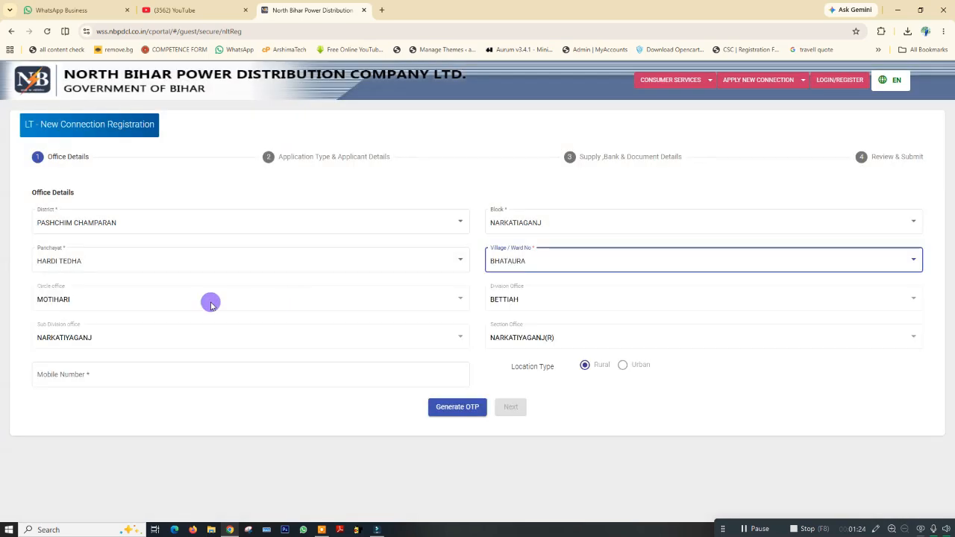
Enter the applicant's mobile number and request a one-time code.
left_click(242, 373)
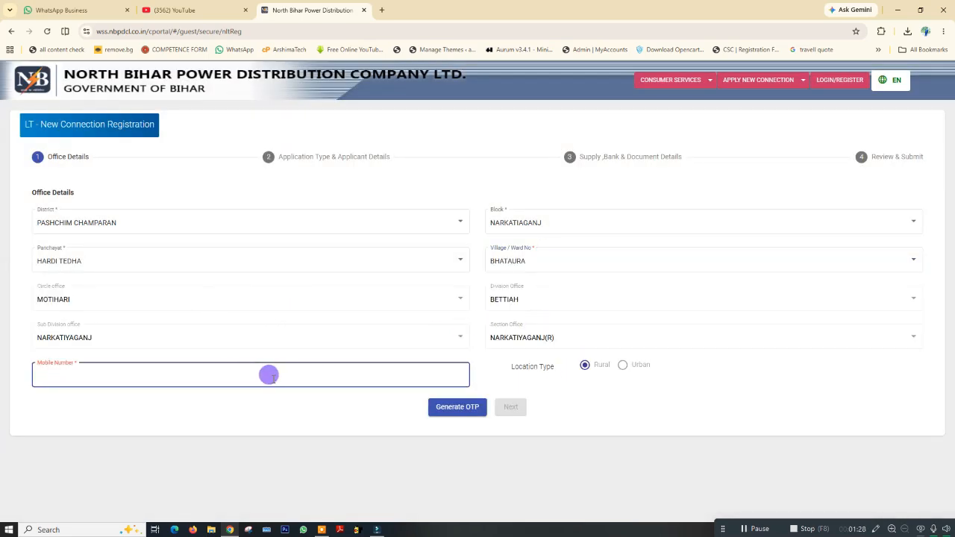
type("950000")
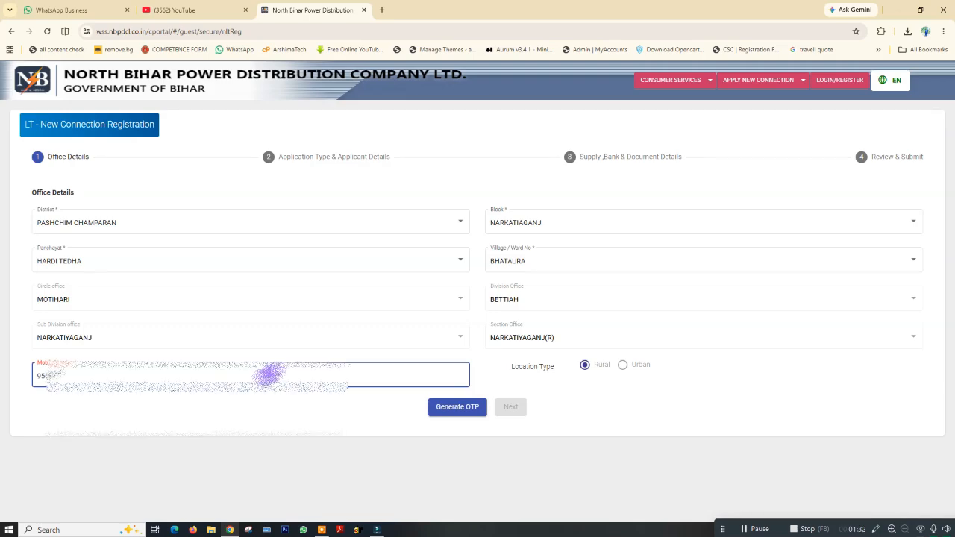
type("0")
left_click(459, 408)
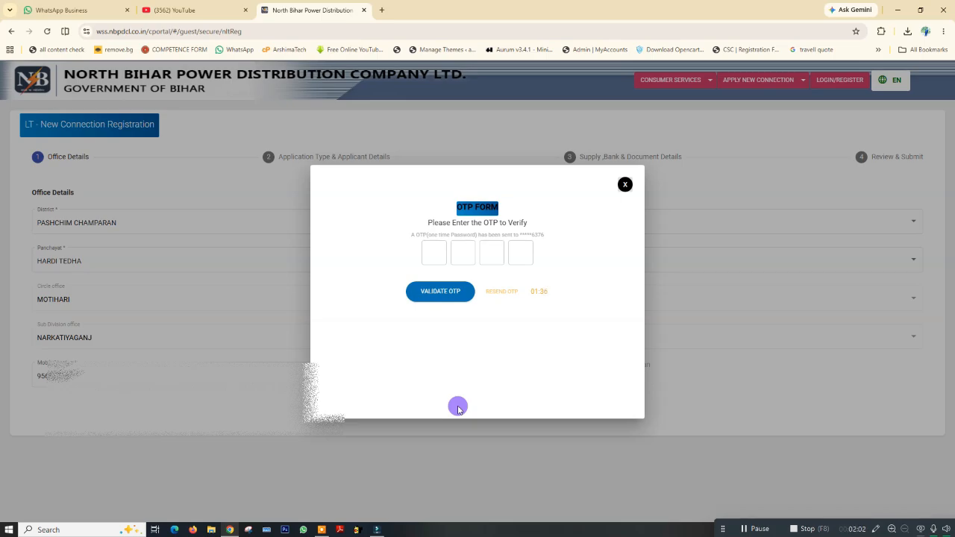
Enter the received one-time code and validate it.
left_click(425, 249)
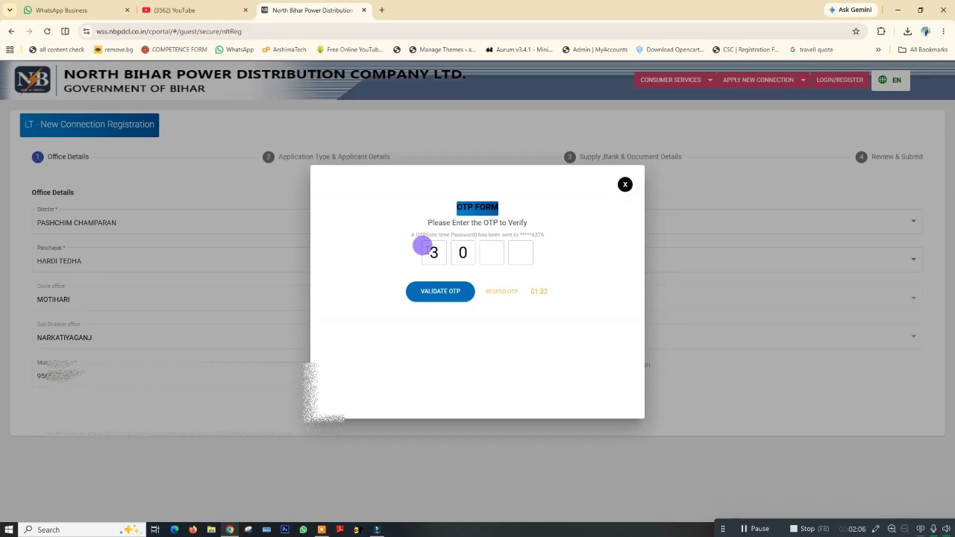
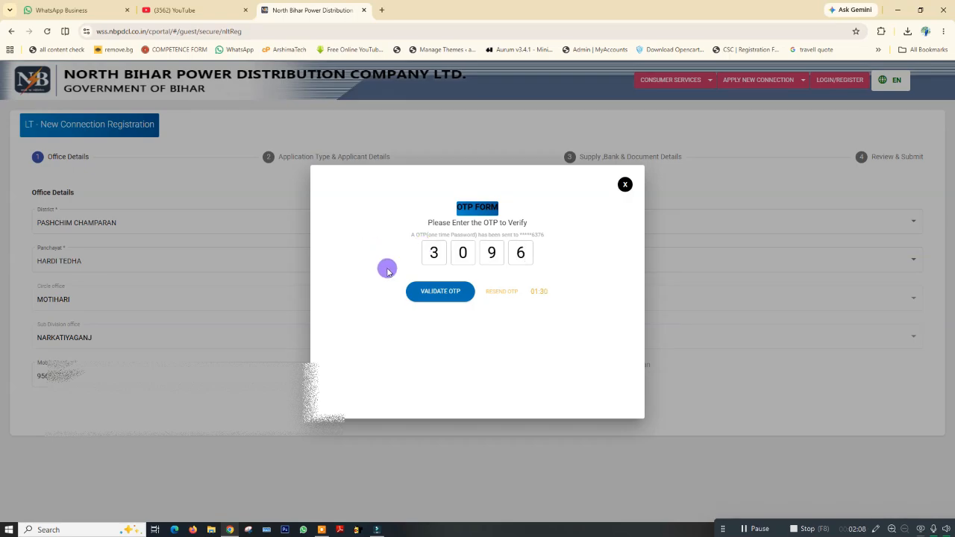
left_click(435, 291)
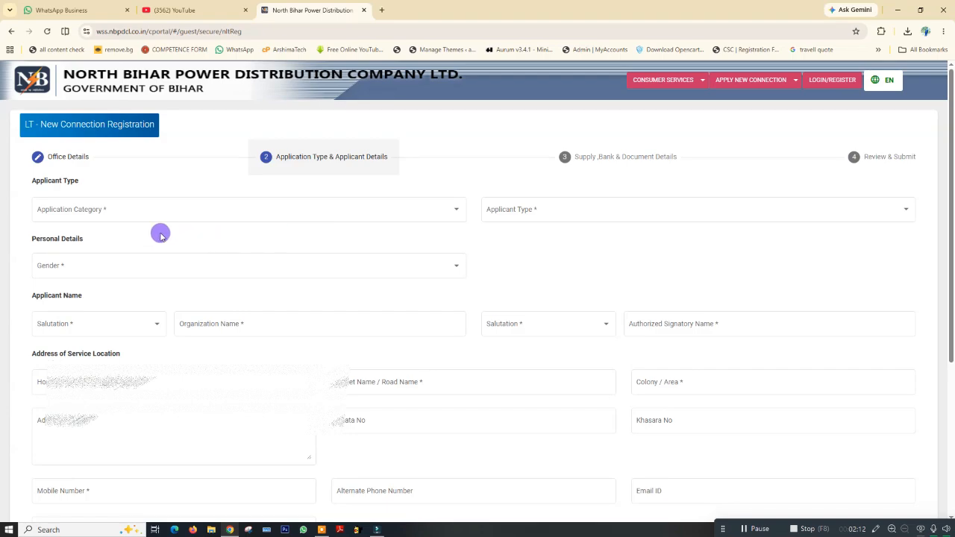
Set the first NEW category, applicant type Owner, gender Male and salutation Mr.
left_click(127, 209)
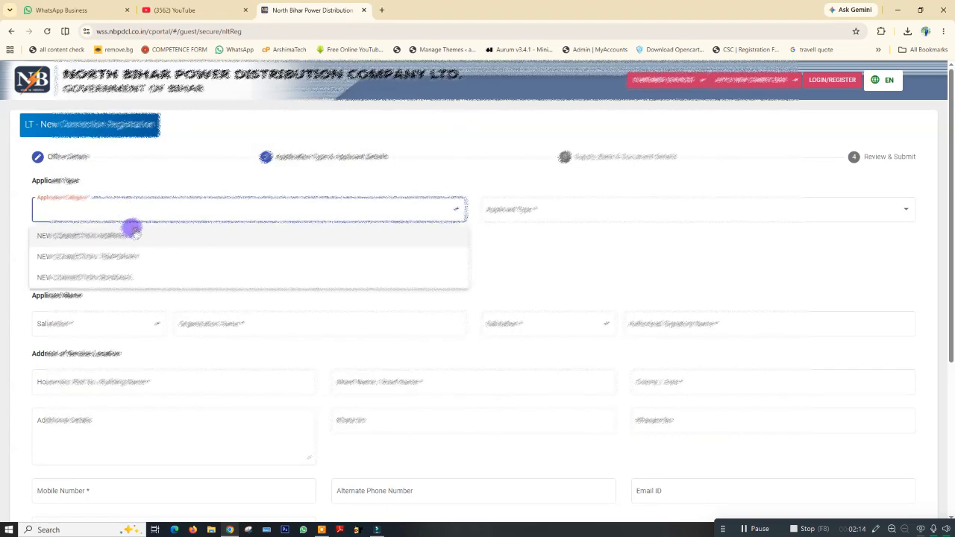
left_click(132, 233)
left_click(565, 218)
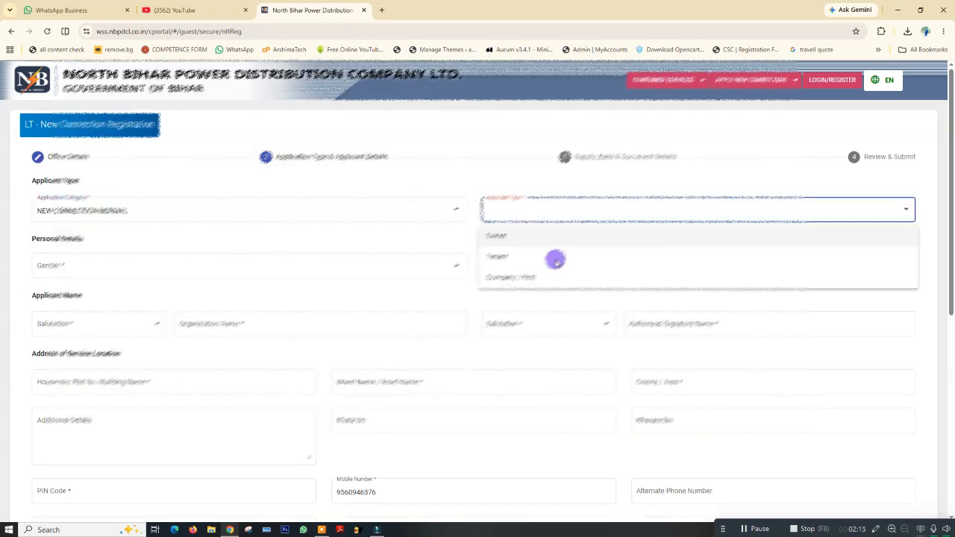
left_click(522, 235)
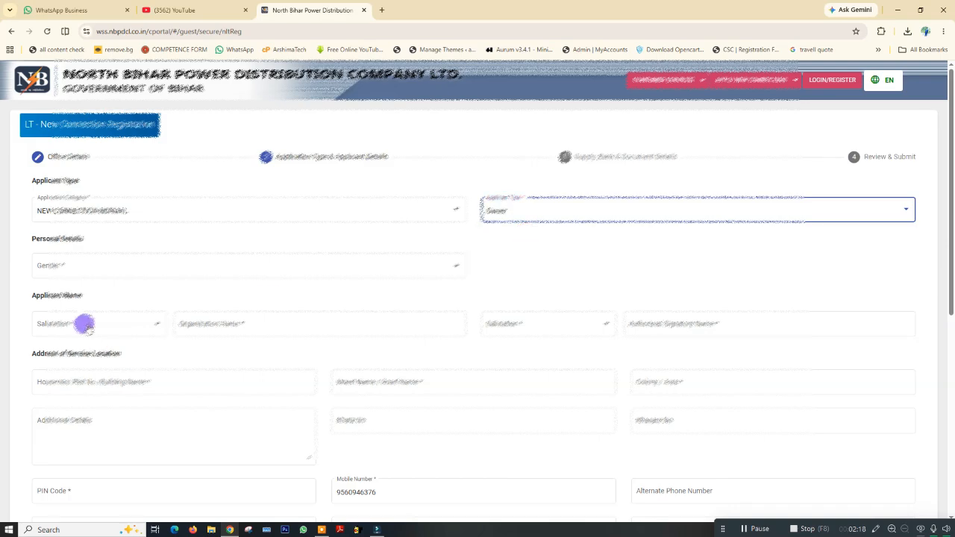
left_click(82, 263)
left_click(86, 293)
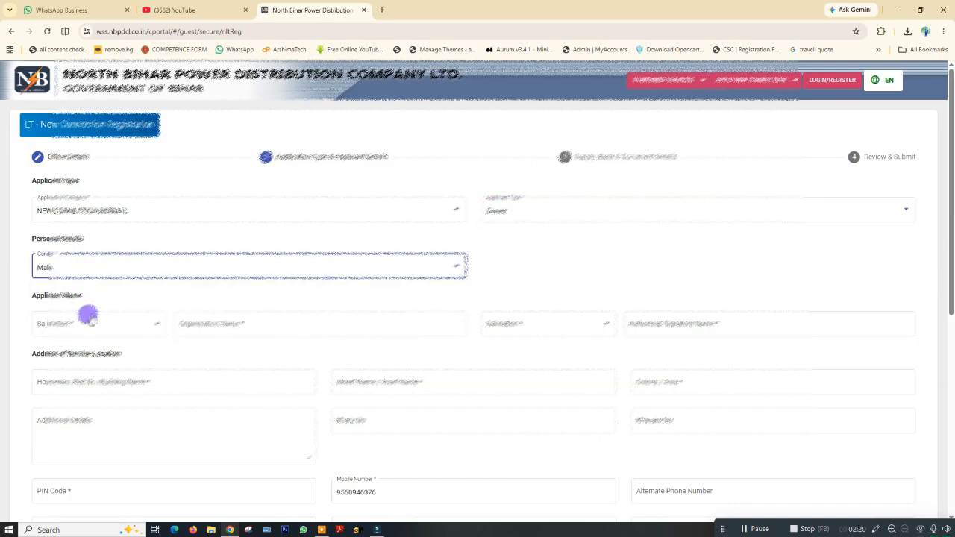
left_click(93, 322)
left_click(58, 391)
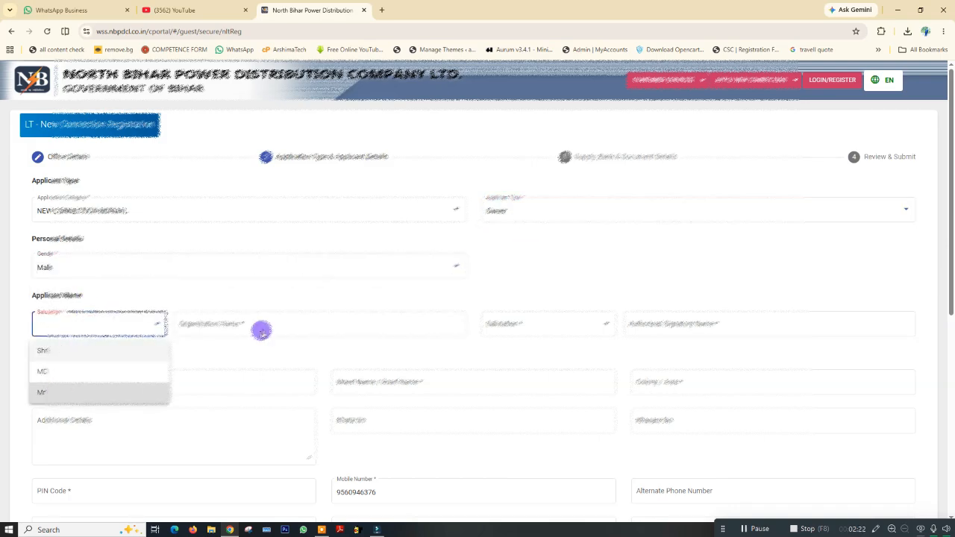
Fill in the applicant's first name, surname and father's name.
left_click(259, 324)
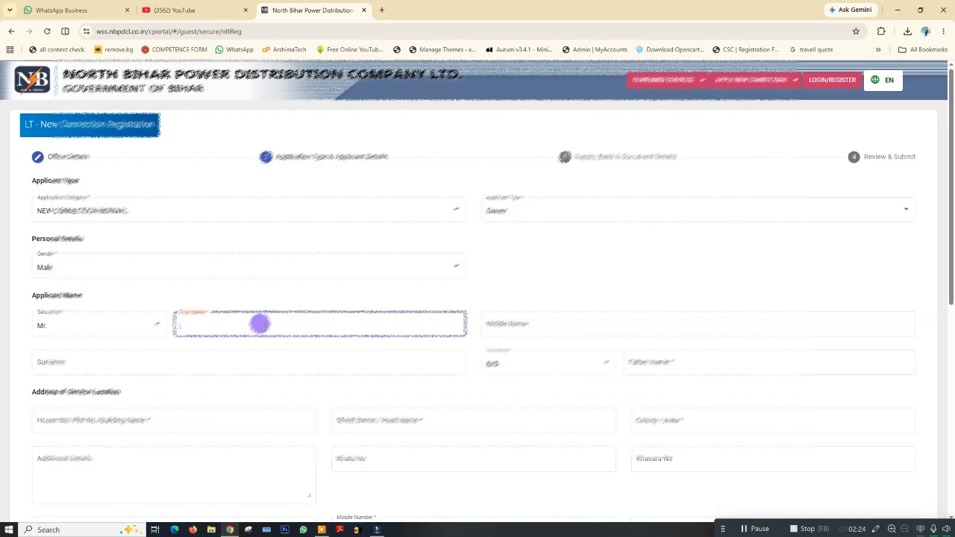
type("sdf sdfsd")
key("Tab")
key("Tab")
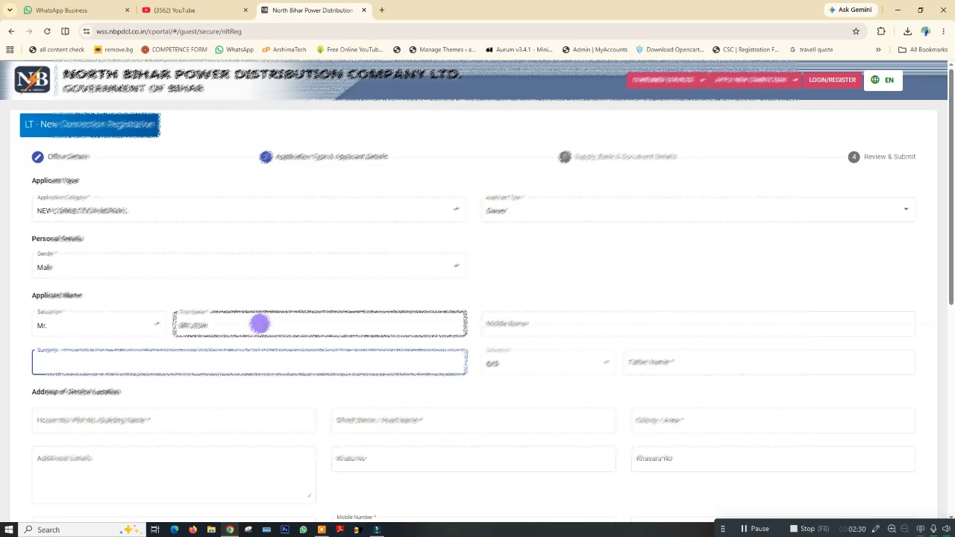
type("KUMAR")
key("Tab")
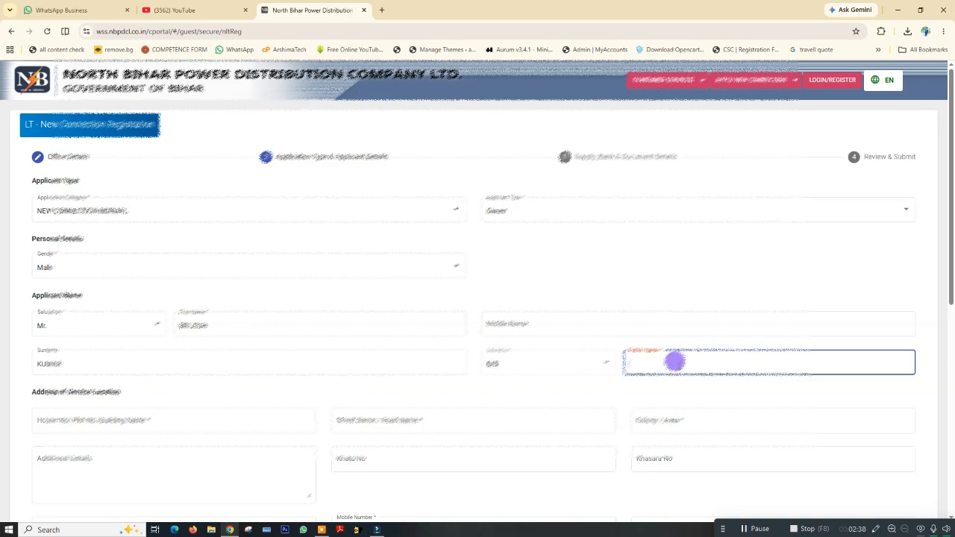
key("Tab")
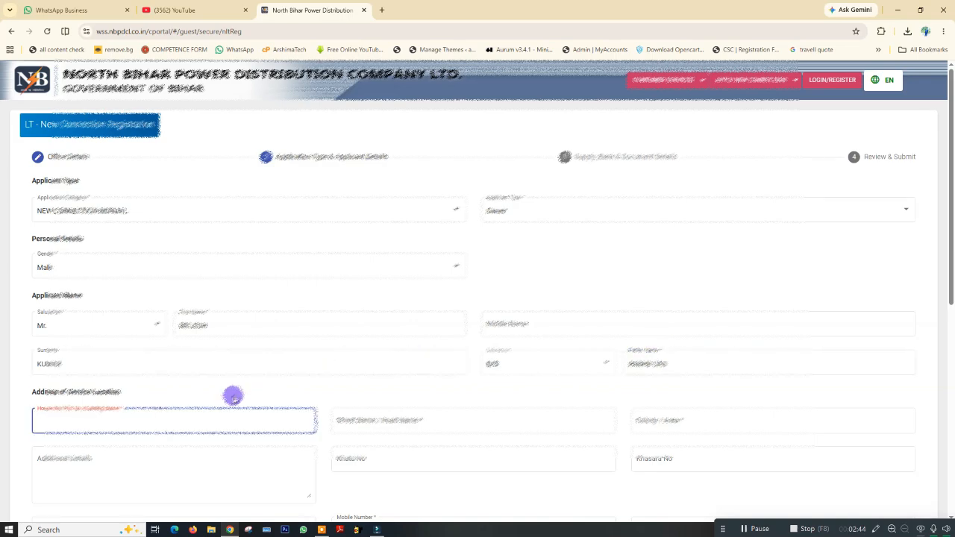
Enter the house/plot details and correct the mistyped last word.
type("vill")
key("BackSpace")
key("BackSpace")
key("BackSpace")
key("BackSpace")
key("Tab")
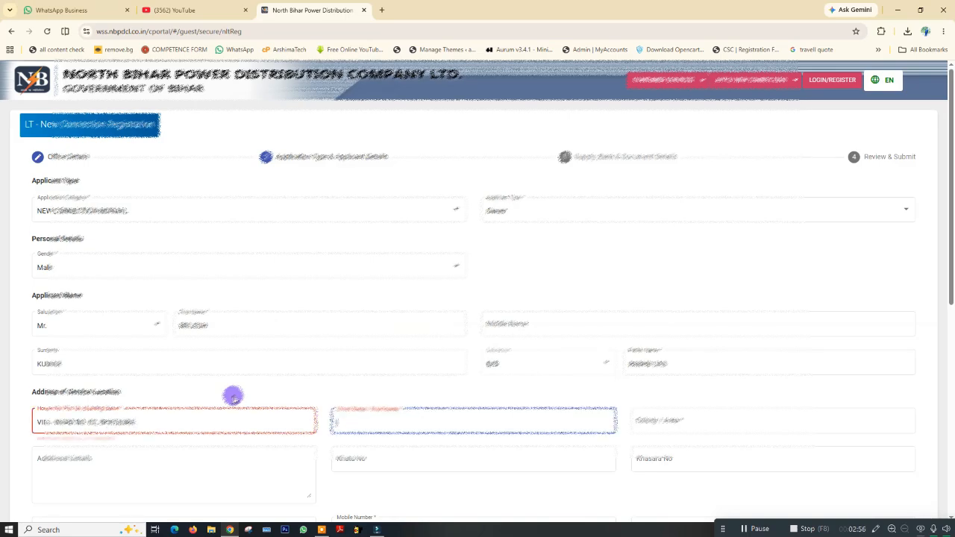
left_click(241, 411)
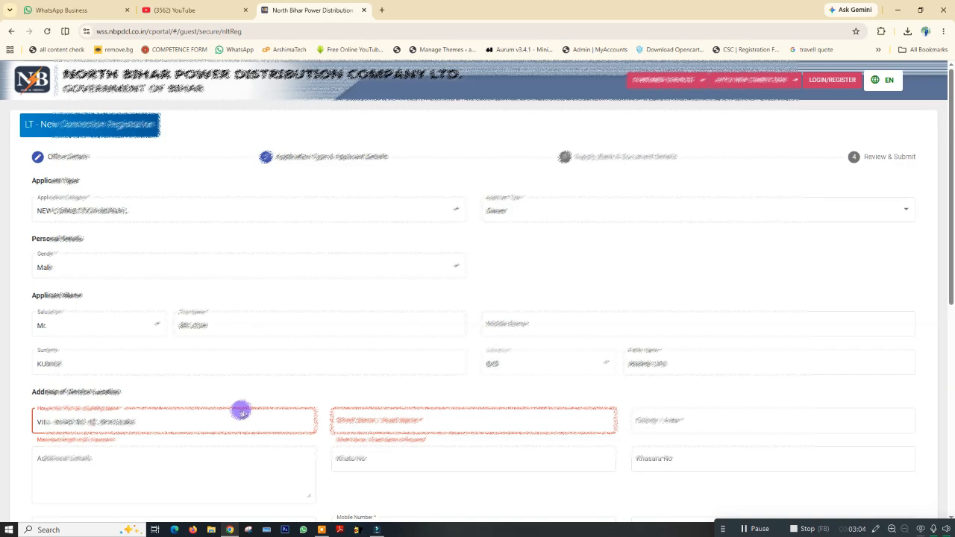
key("BackSpace")
double_click(116, 420)
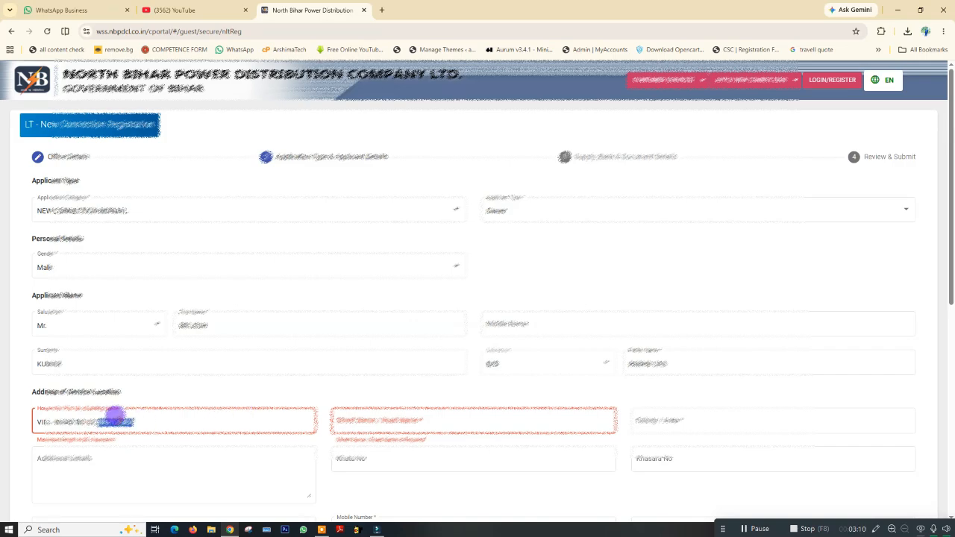
key("BackSpace")
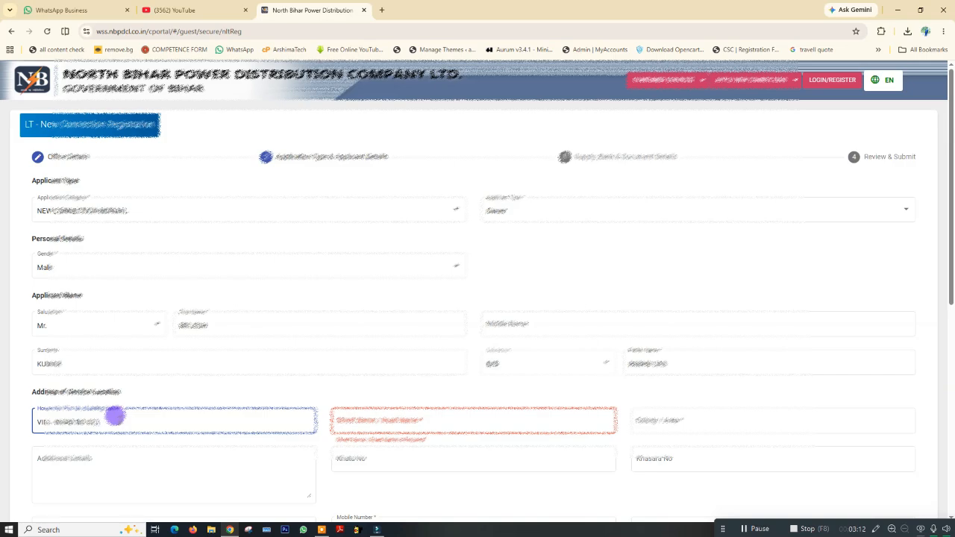
key("Tab")
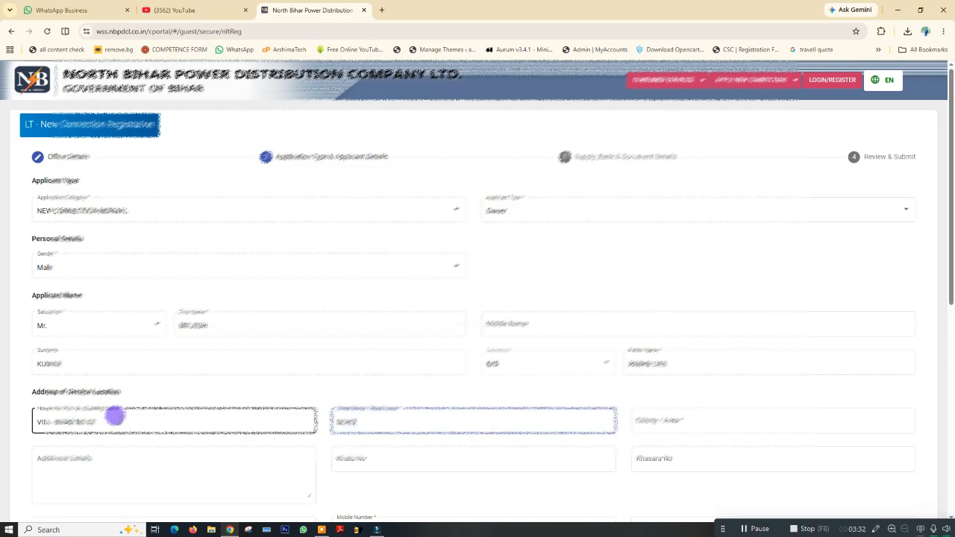
Type the full address in Additional Details and fill the Khata, Khasara and PIN code fields.
key("Tab")
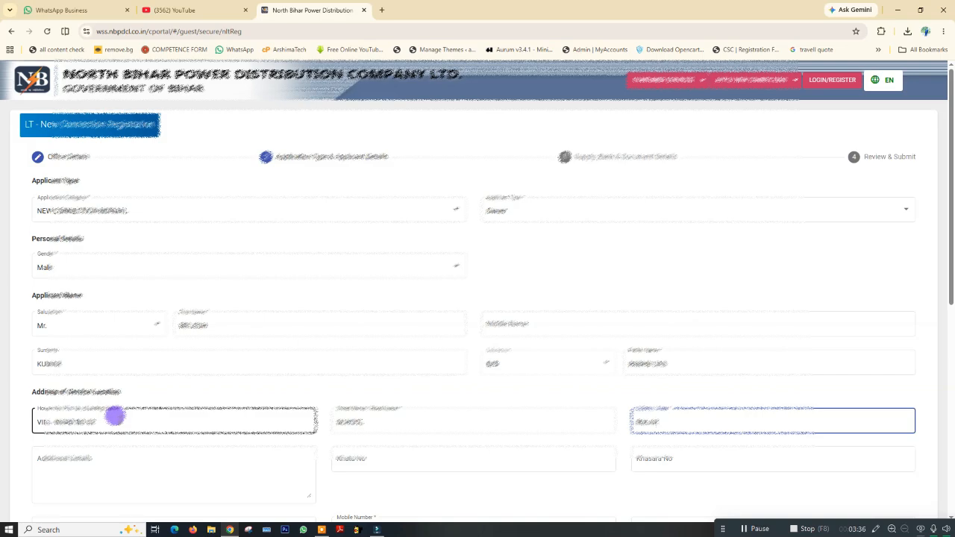
key("Tab")
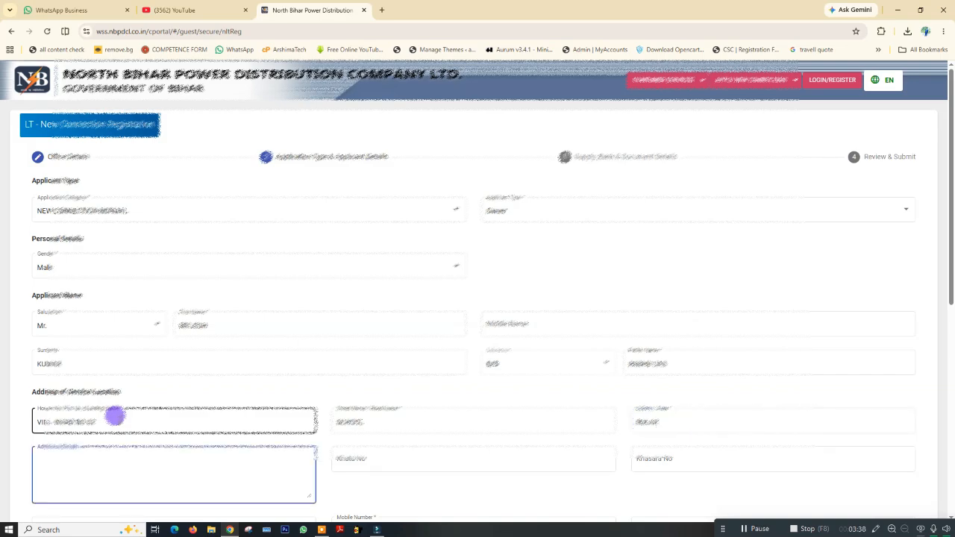
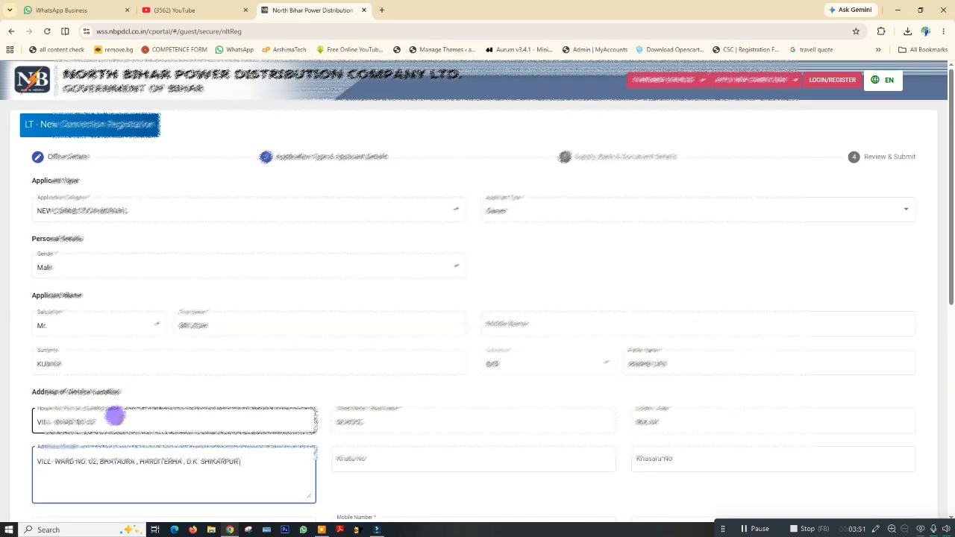
key("Tab")
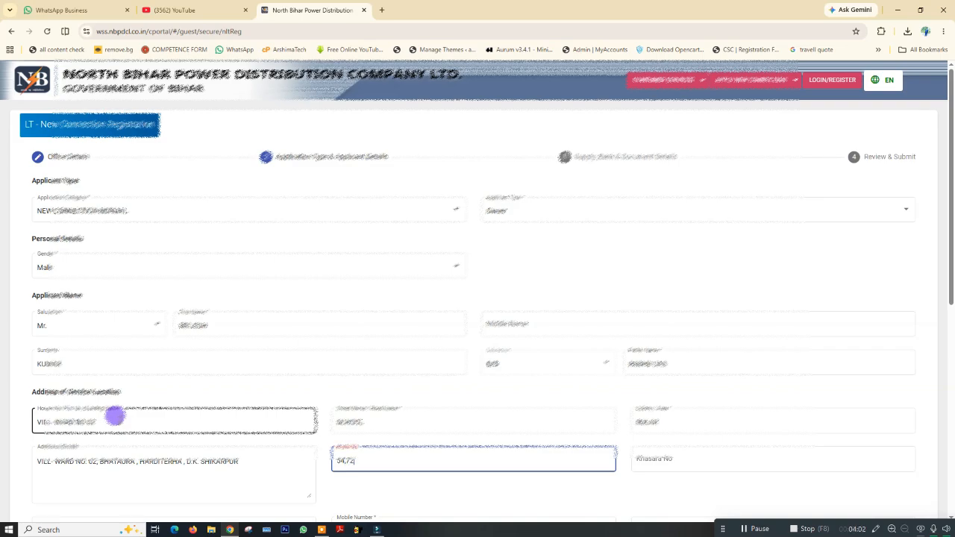
left_click(672, 458)
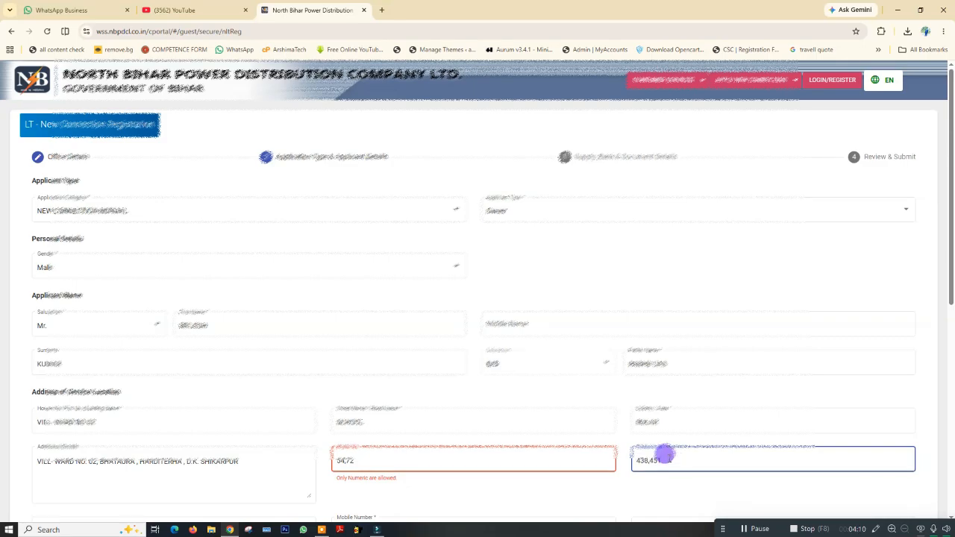
left_click(393, 460)
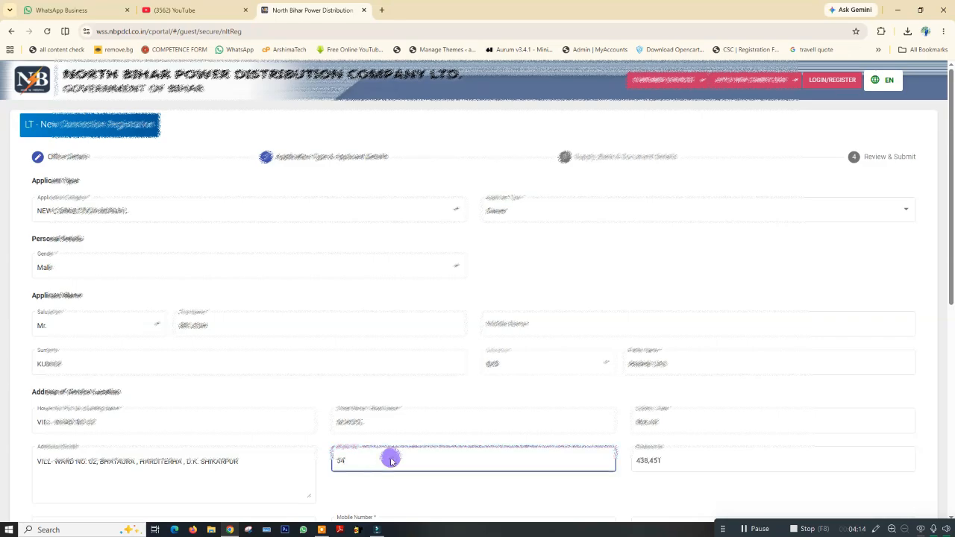
scroll(391, 458, "down", 3)
double_click(649, 344)
left_click(79, 376)
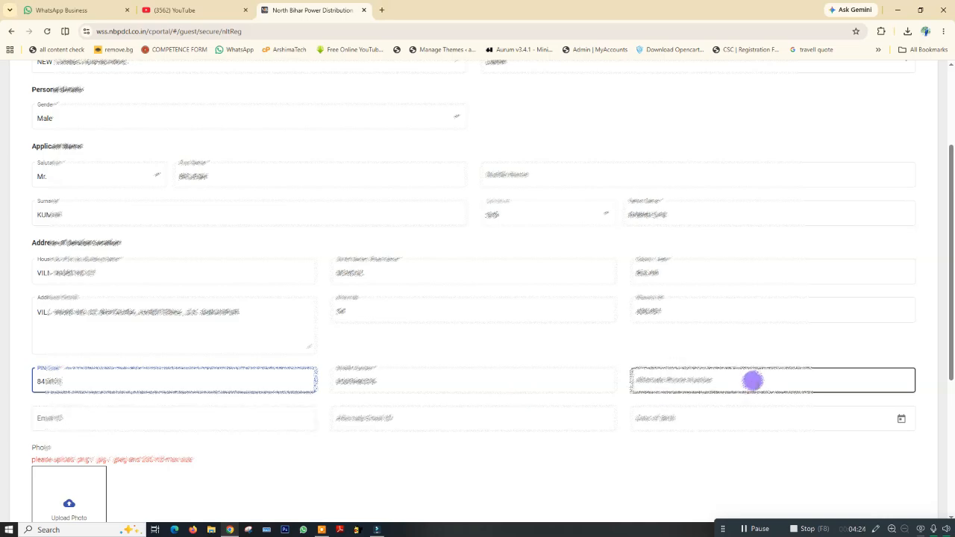
Pick the applicant's birth year, month and day in the Date of Birth calendar.
left_click(697, 380)
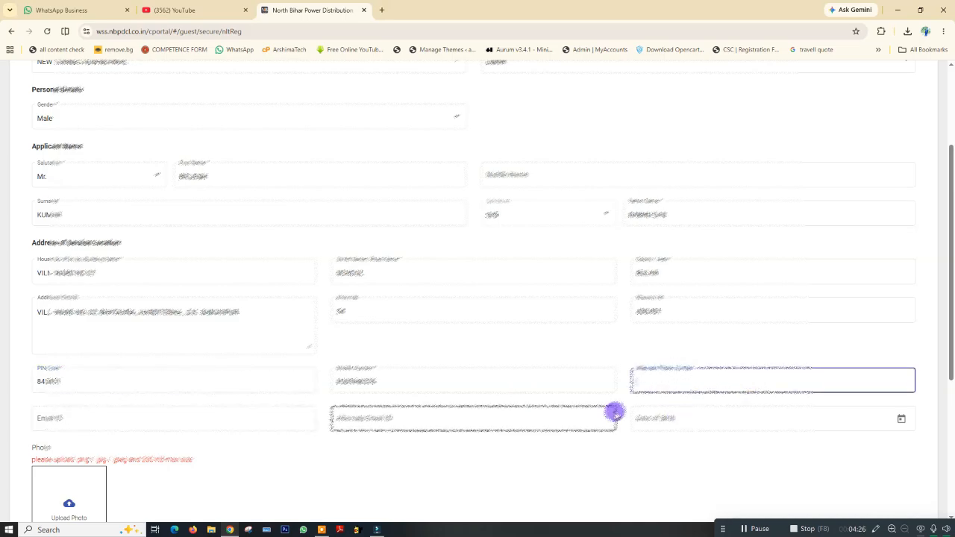
left_click(694, 418)
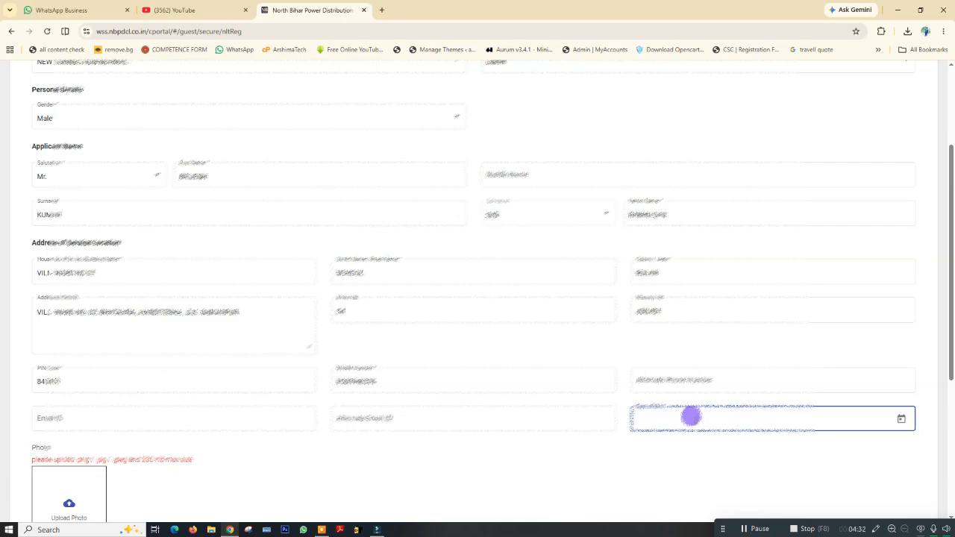
left_click(900, 418)
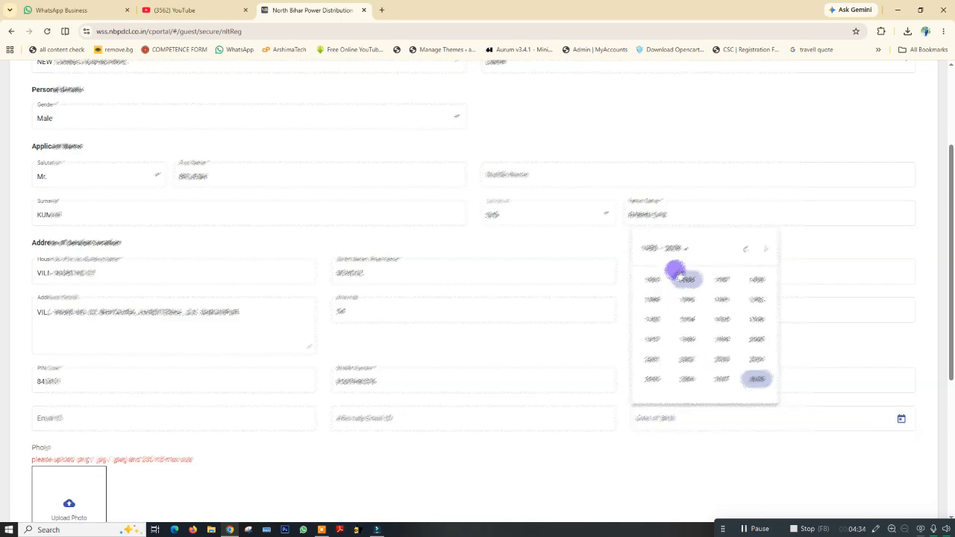
left_click(679, 252)
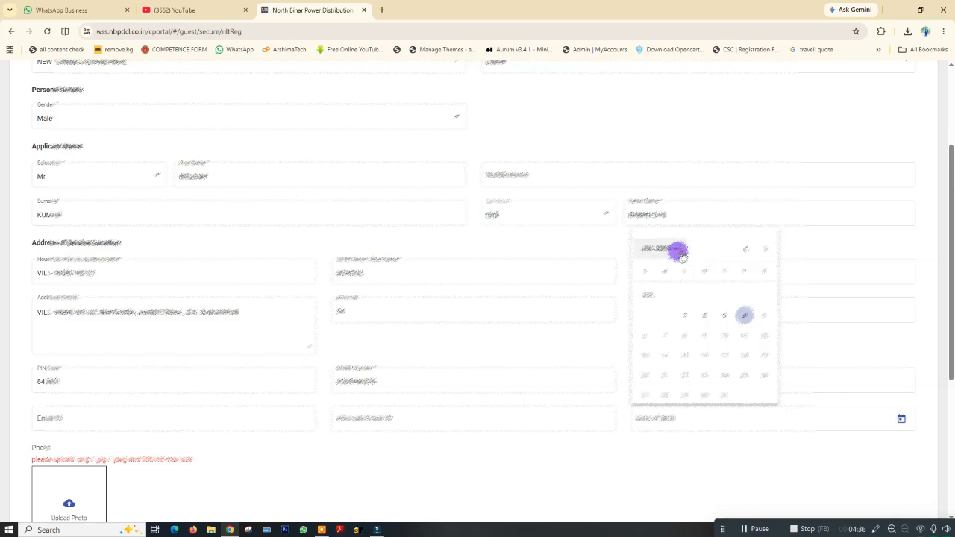
left_click(659, 248)
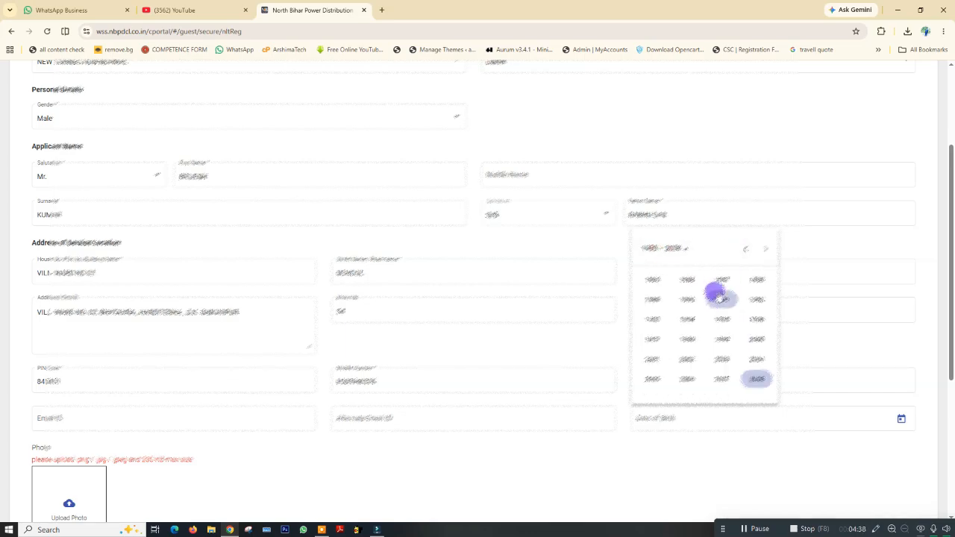
left_click(690, 342)
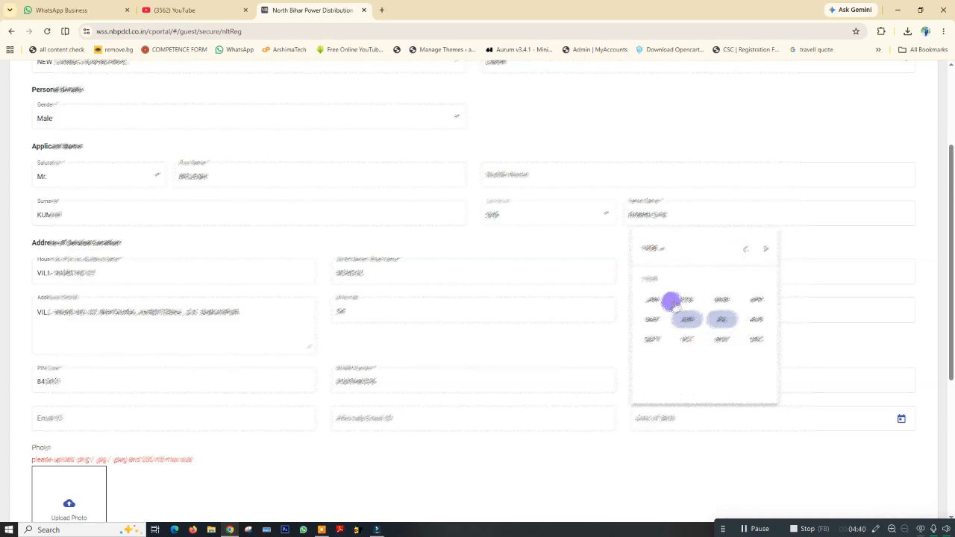
left_click(652, 303)
left_click(729, 297)
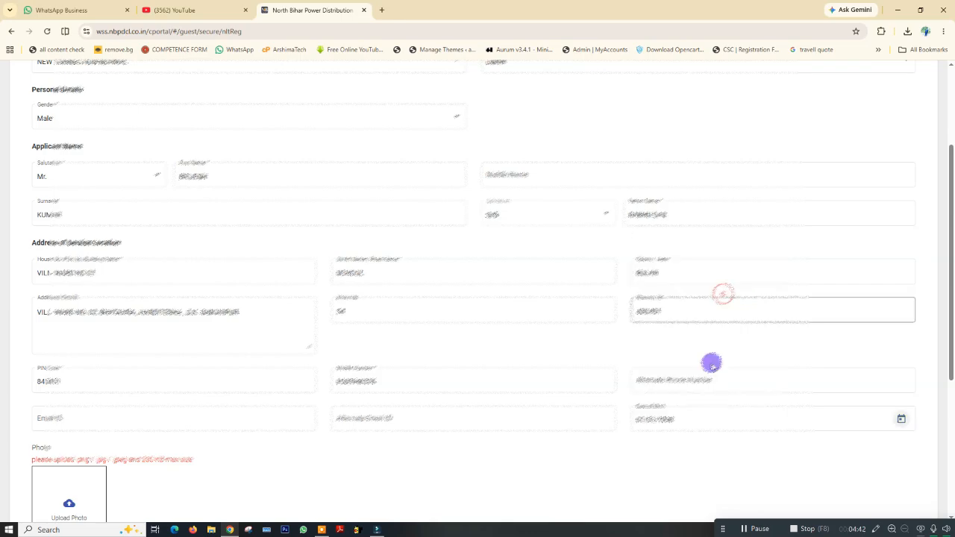
left_click(172, 409)
scroll(172, 409, "down", 2)
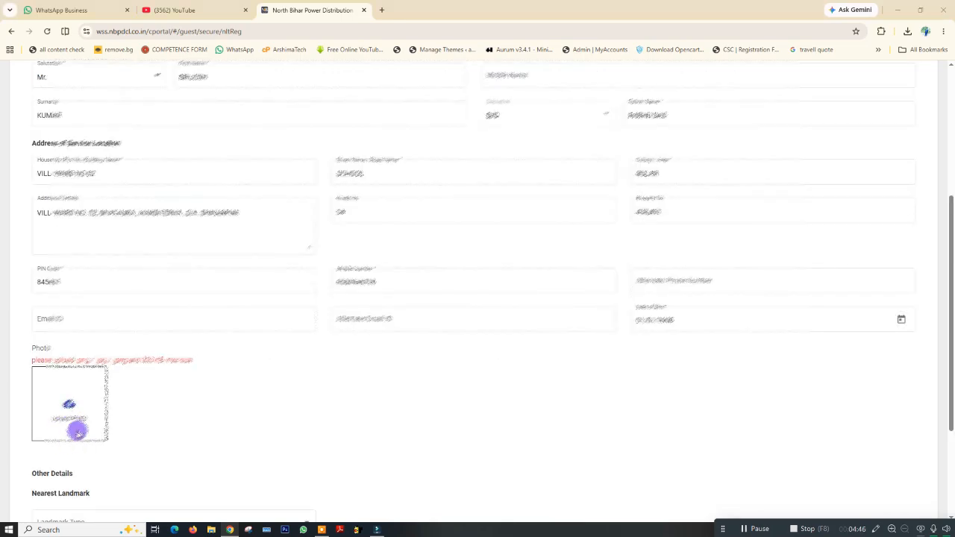
Upload the applicant's WhatsApp JPEG photo from the Downloads folder.
left_click(100, 433)
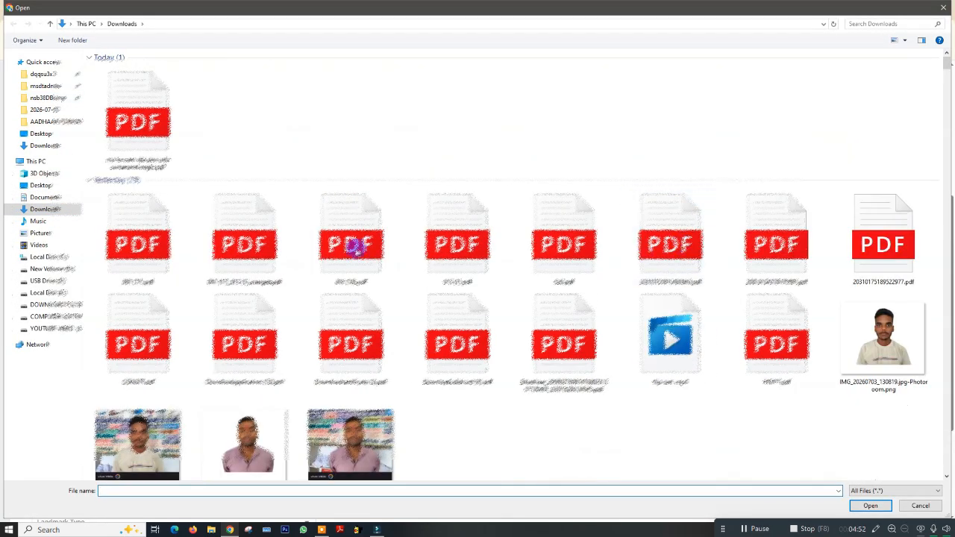
double_click(459, 119)
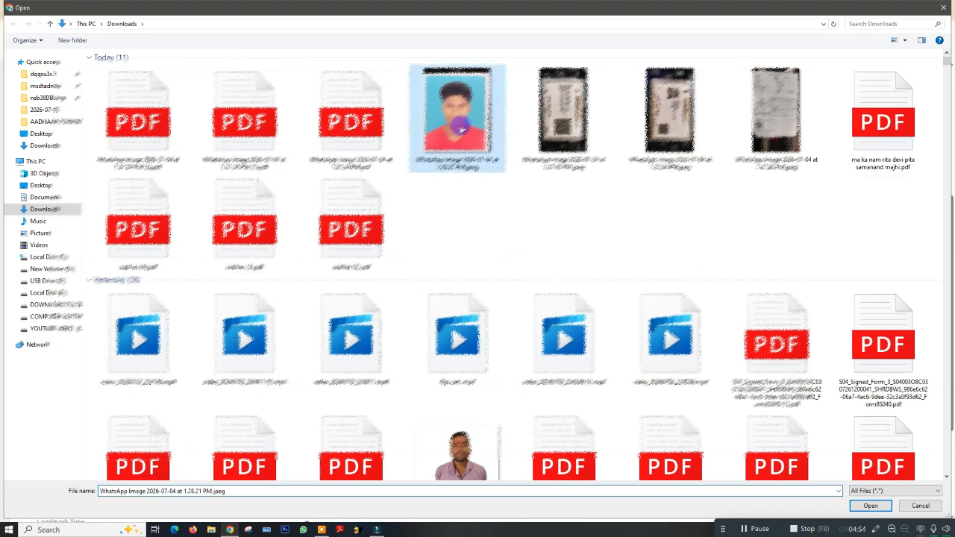
scroll(336, 388, "down", 2)
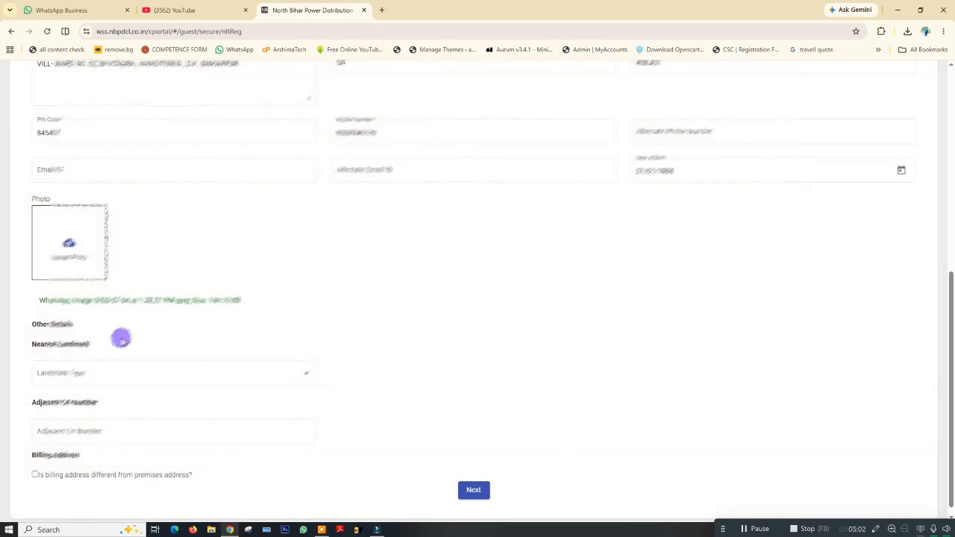
Set the landmark type to Near By Location and fill in the nearby location.
left_click(145, 369)
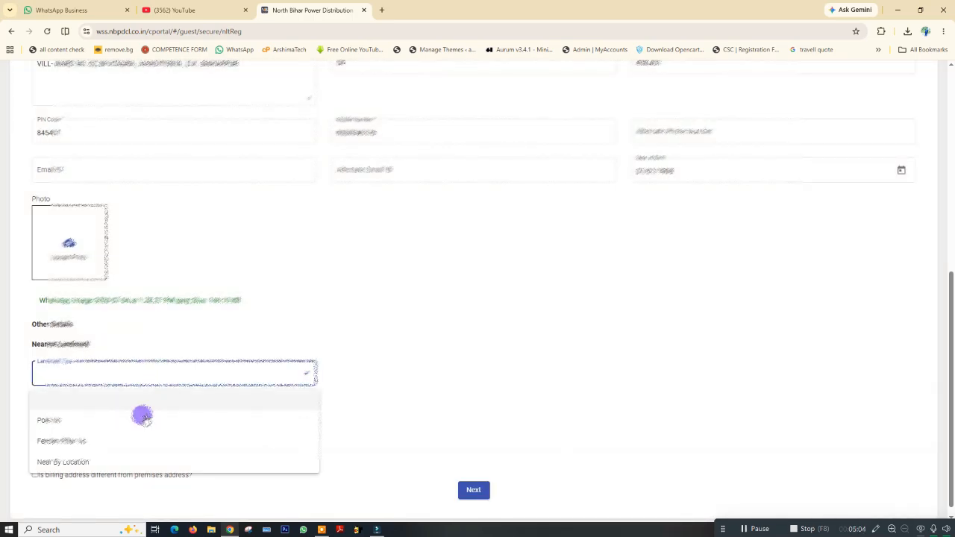
left_click(118, 459)
left_click(416, 369)
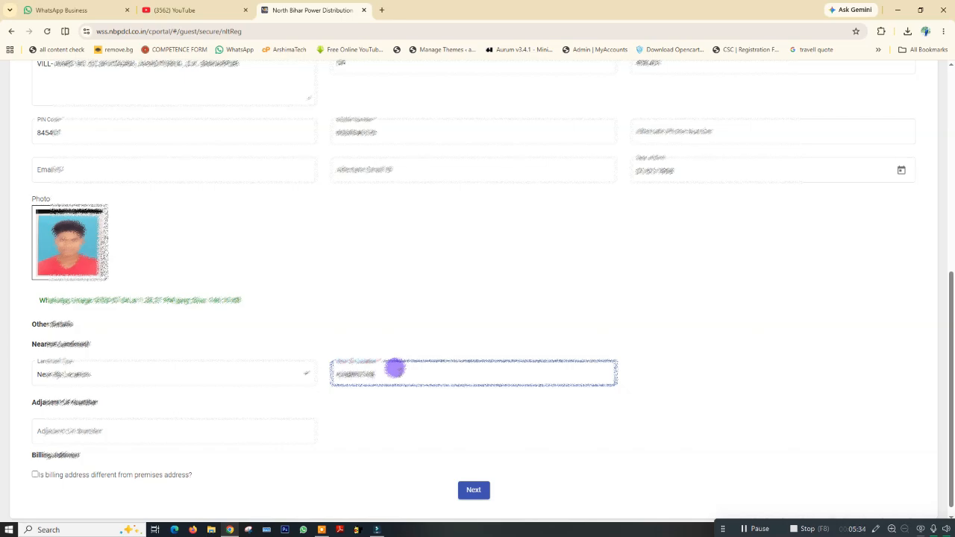
scroll(171, 460, "down", 1)
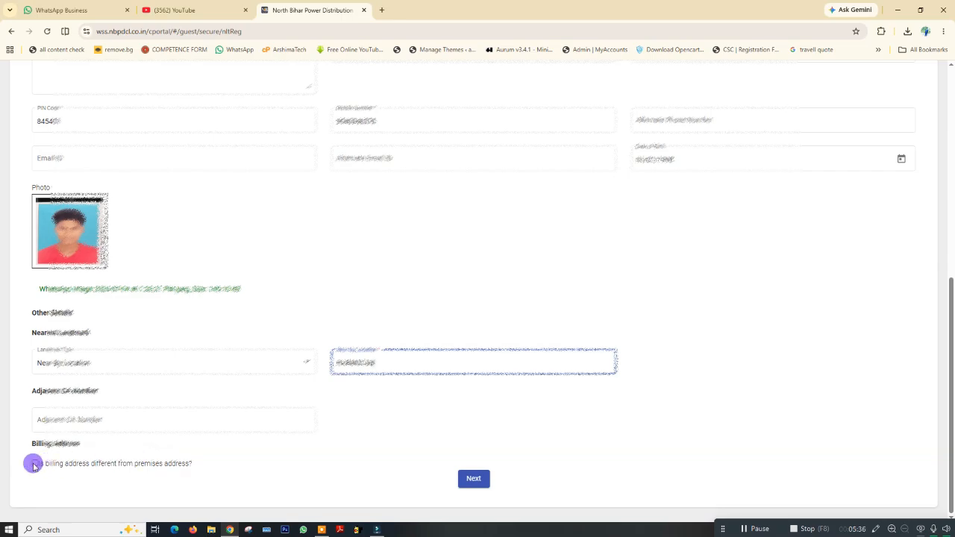
left_click(211, 493)
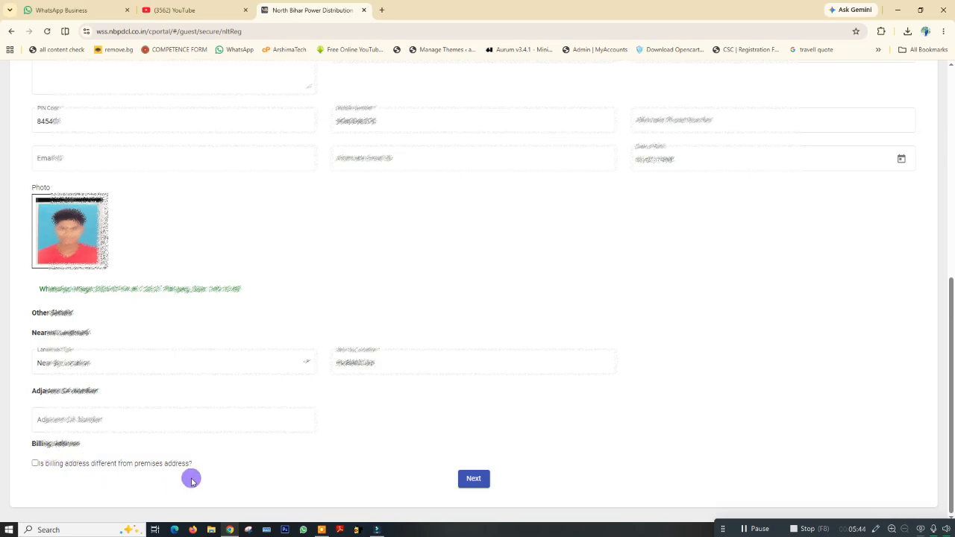
Leave the billing address the same as the premises address.
left_click(34, 465)
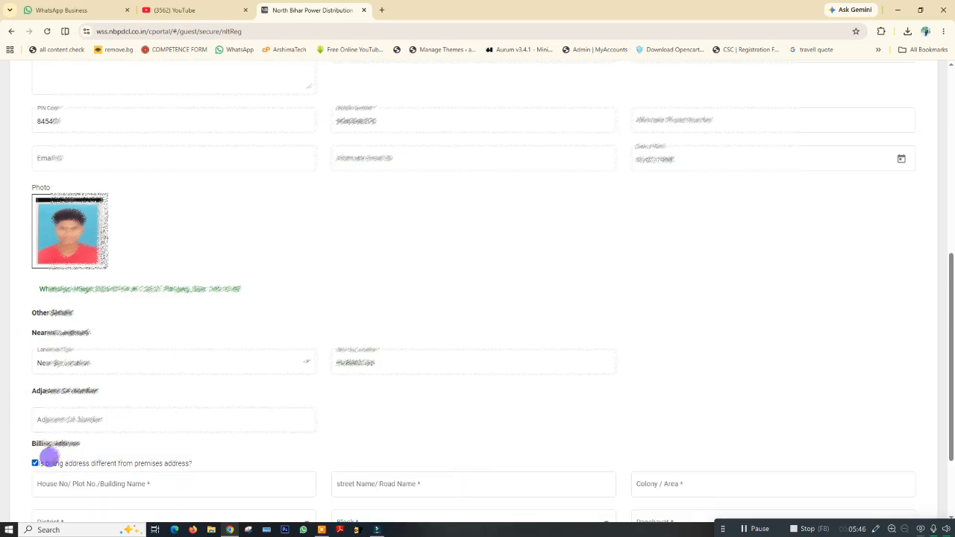
scroll(80, 413, "down", 1)
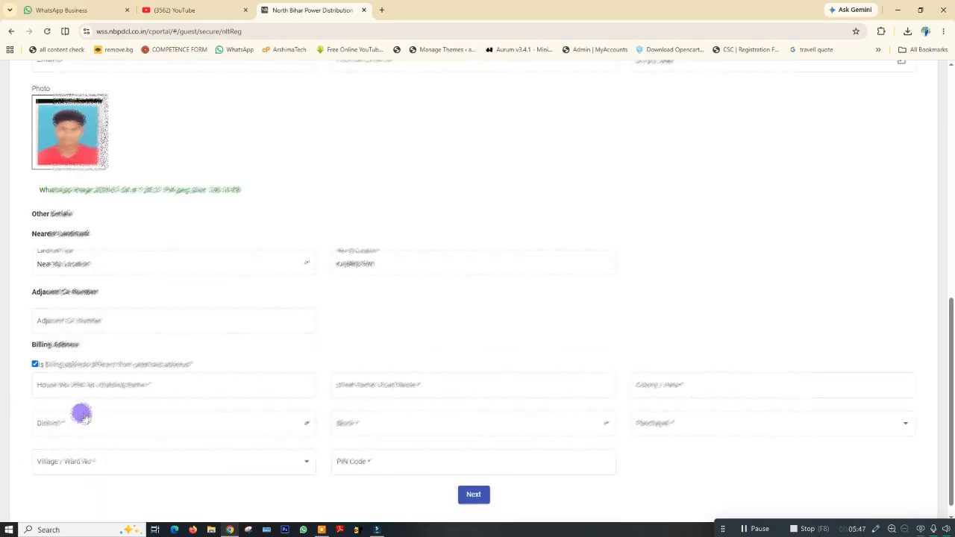
left_click(35, 364)
Set tariff LT-Domestic, classification DS-I (D)-(1-70) KW and purpose DOMESTIC USE.
left_click(473, 481)
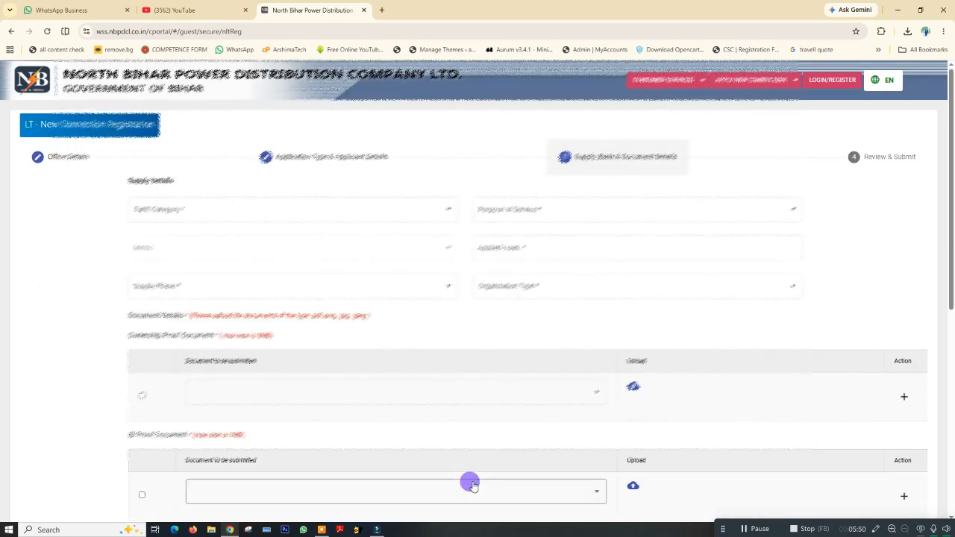
left_click(154, 205)
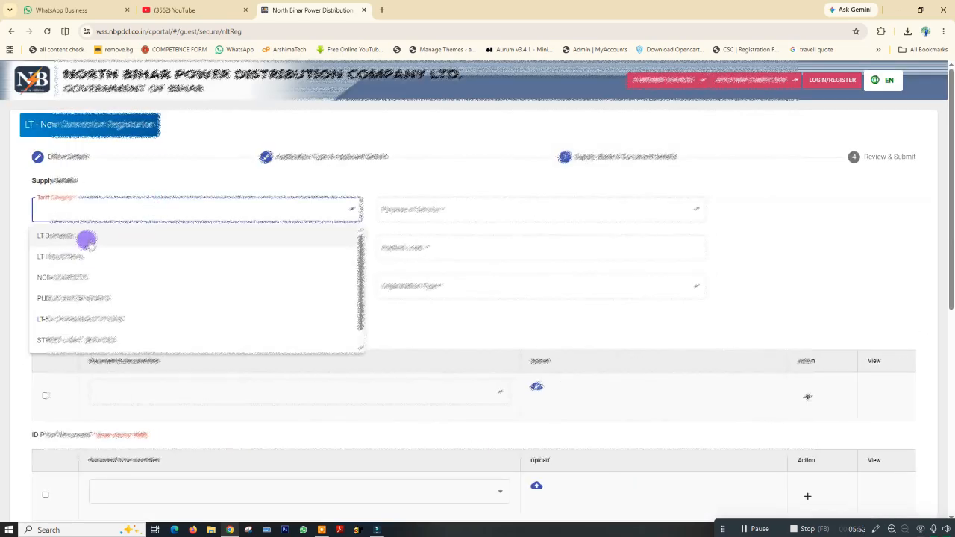
left_click(82, 236)
left_click(512, 213)
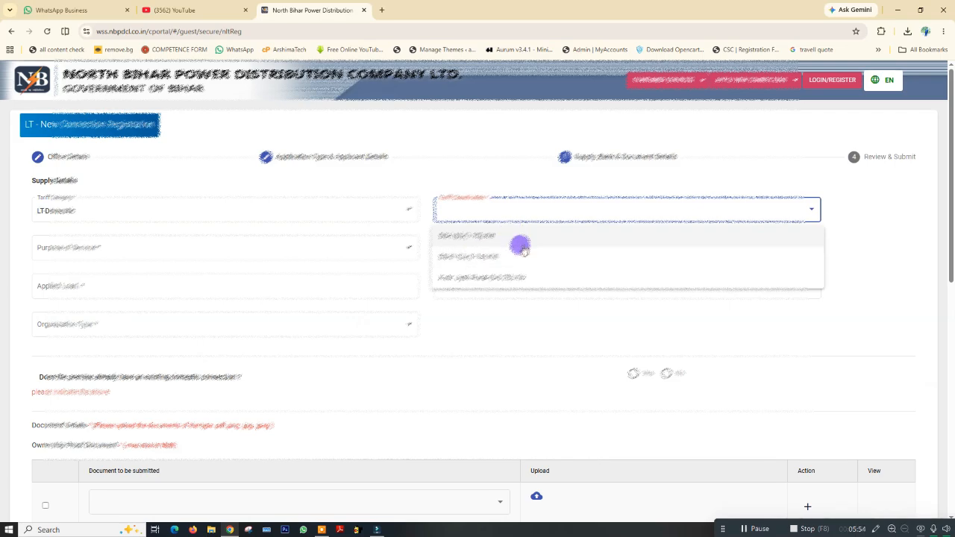
left_click(463, 239)
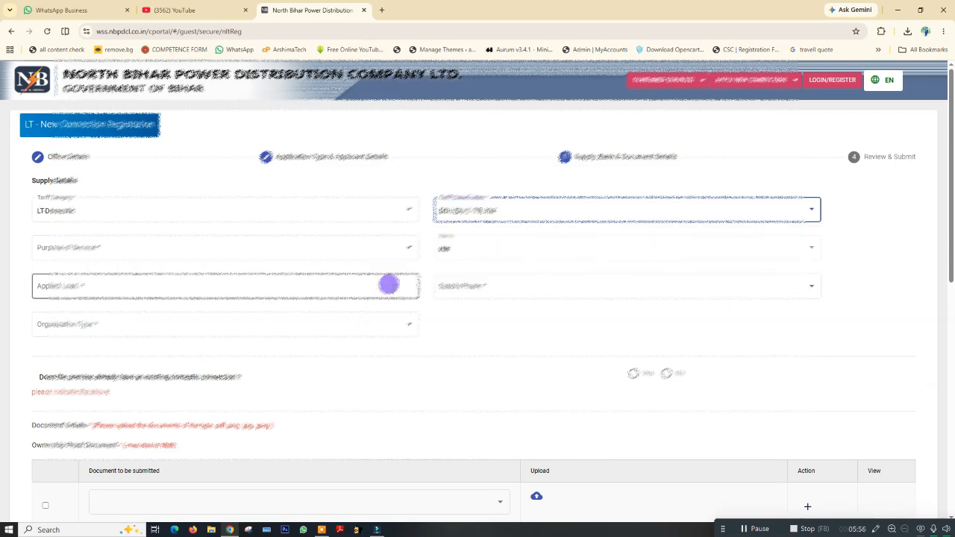
left_click(113, 250)
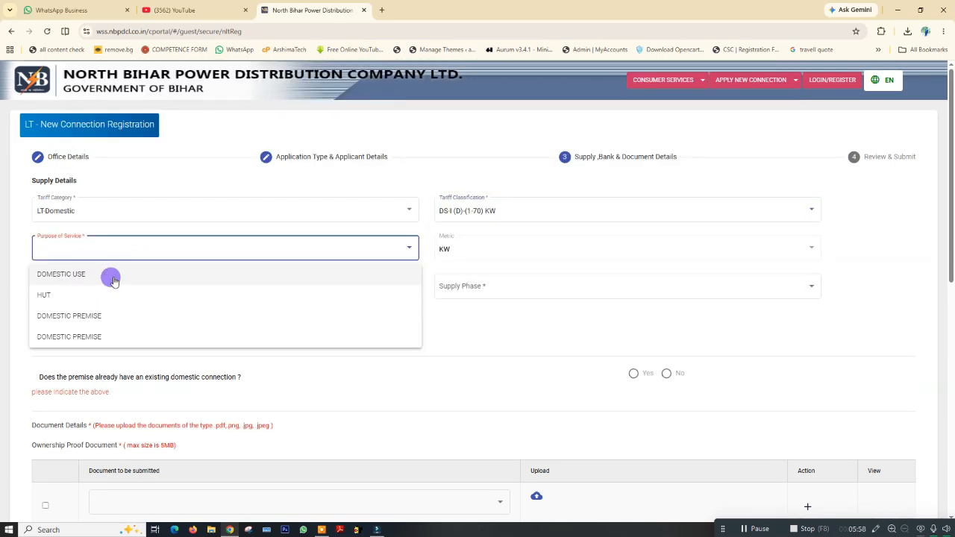
left_click(114, 278)
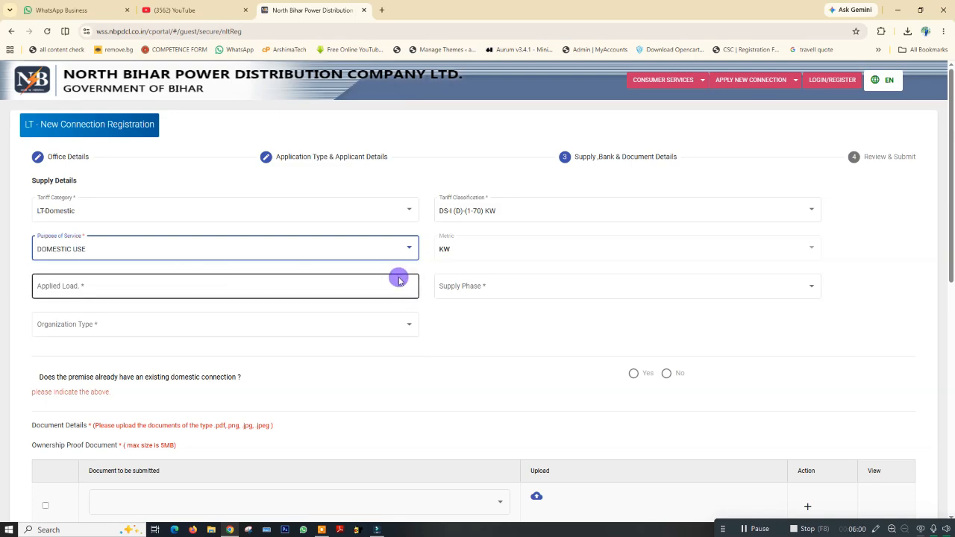
left_click(120, 249)
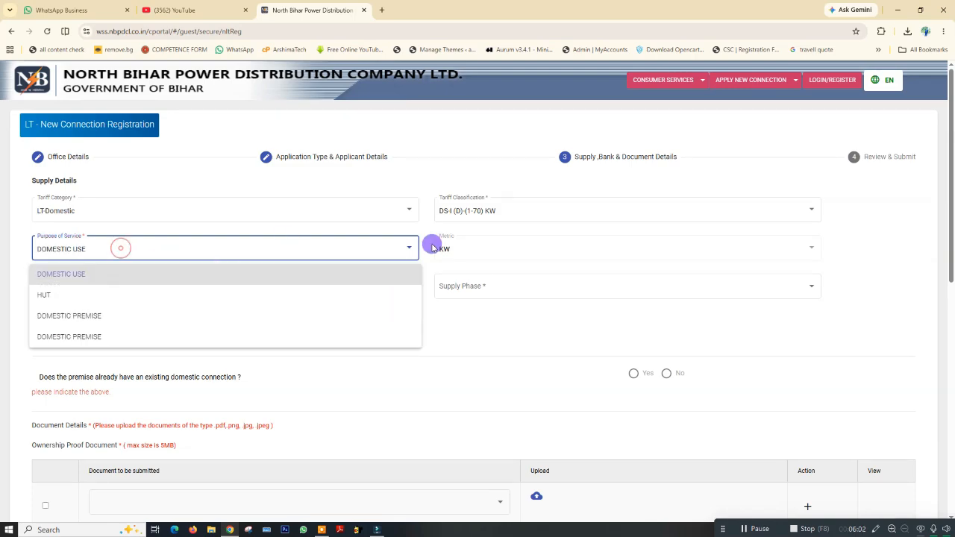
left_click(555, 324)
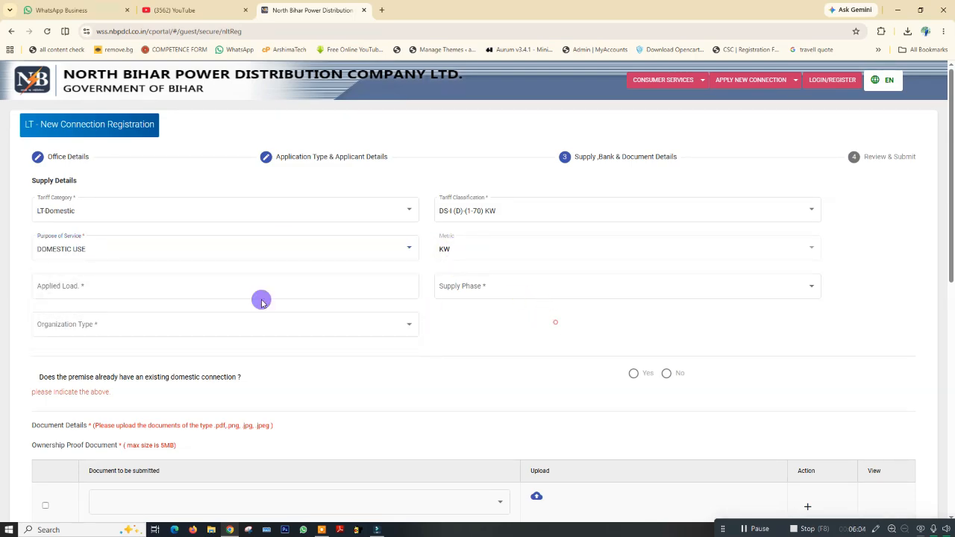
Enter applied load 1, supply phase LT-Single Phase - 1 and organization type BSPHCL Staff.
left_click(139, 286)
left_click(493, 284)
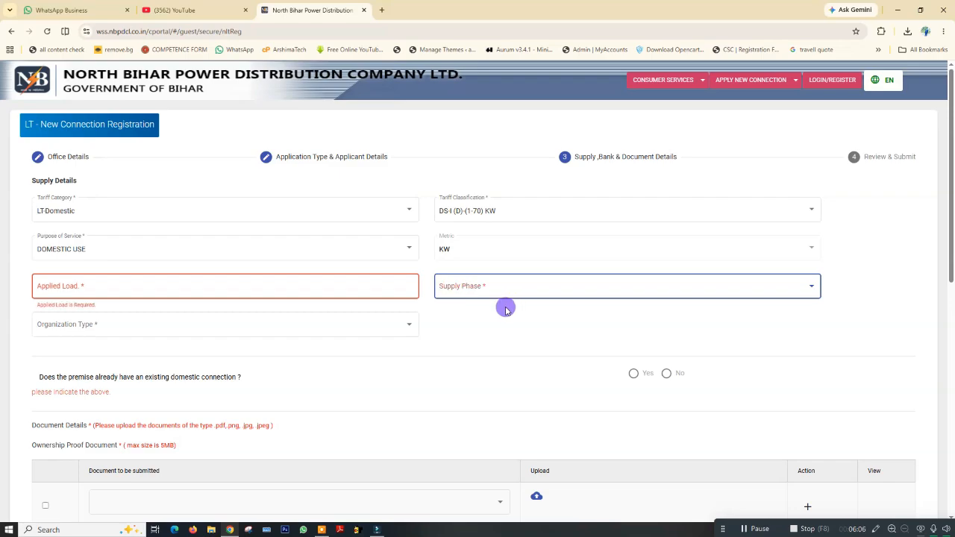
left_click(182, 281)
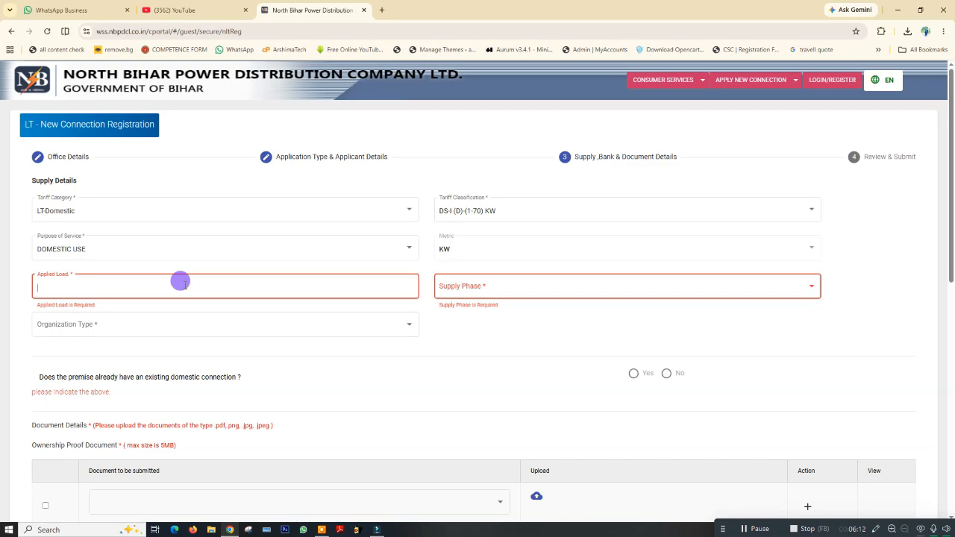
type("1")
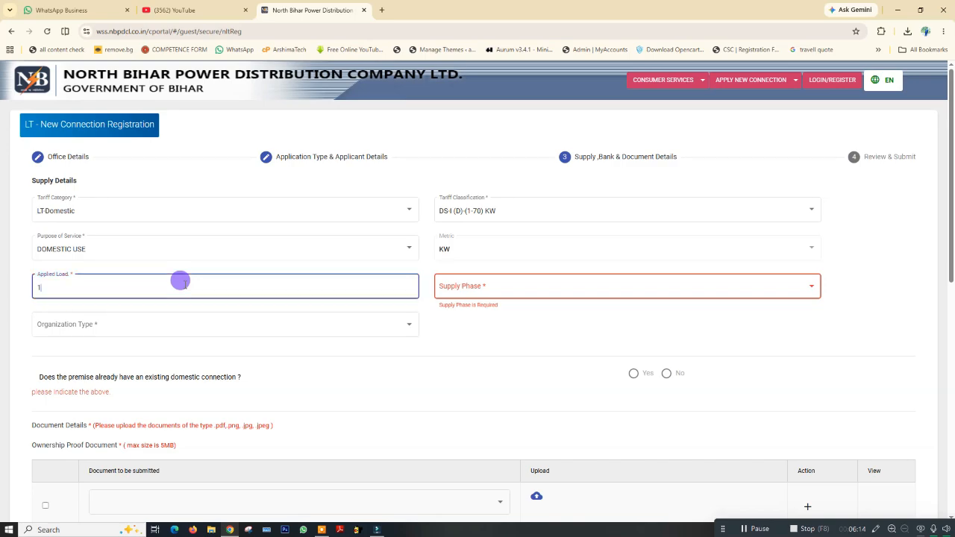
left_click(593, 281)
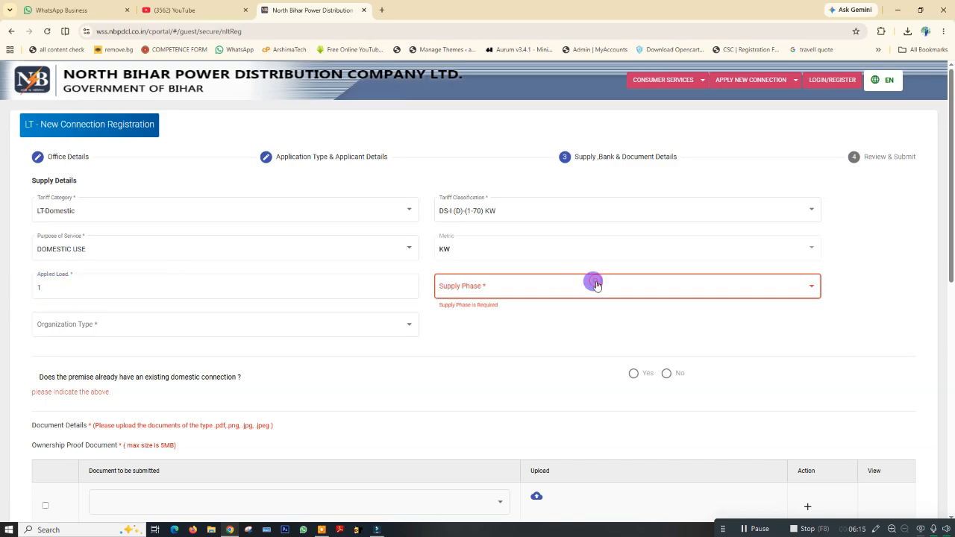
left_click(480, 291)
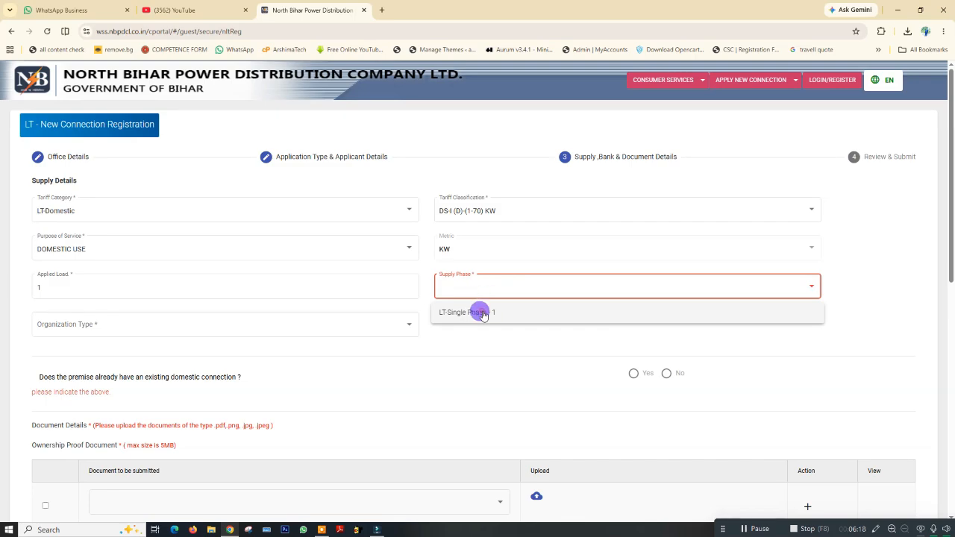
left_click(477, 311)
left_click(199, 331)
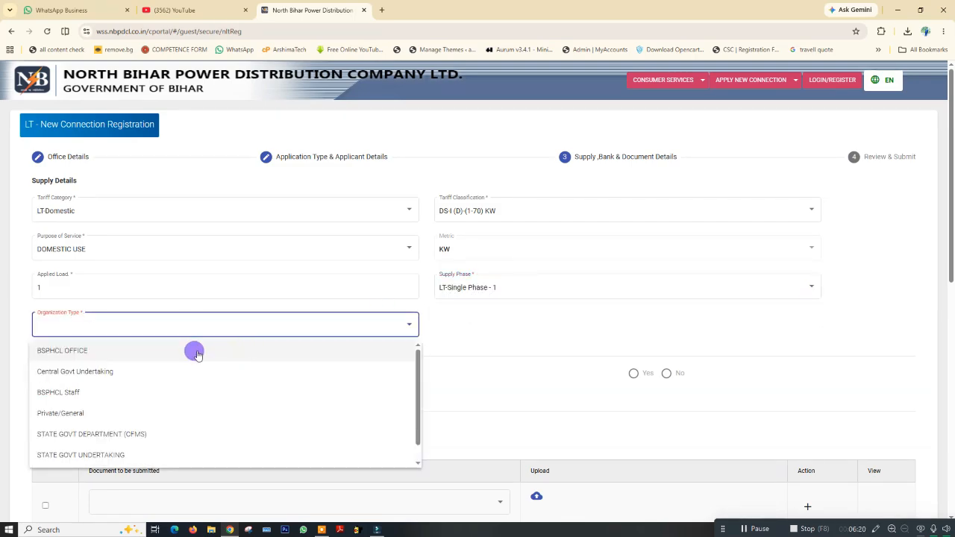
left_click(117, 393)
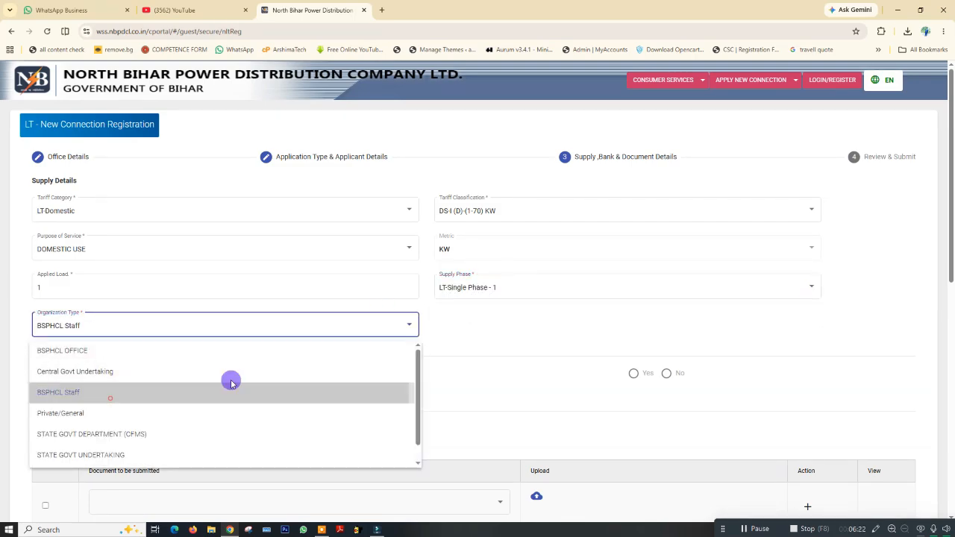
Answer No to an existing domestic connection and confirm the notice.
scroll(608, 290, "down", 2)
left_click(666, 224)
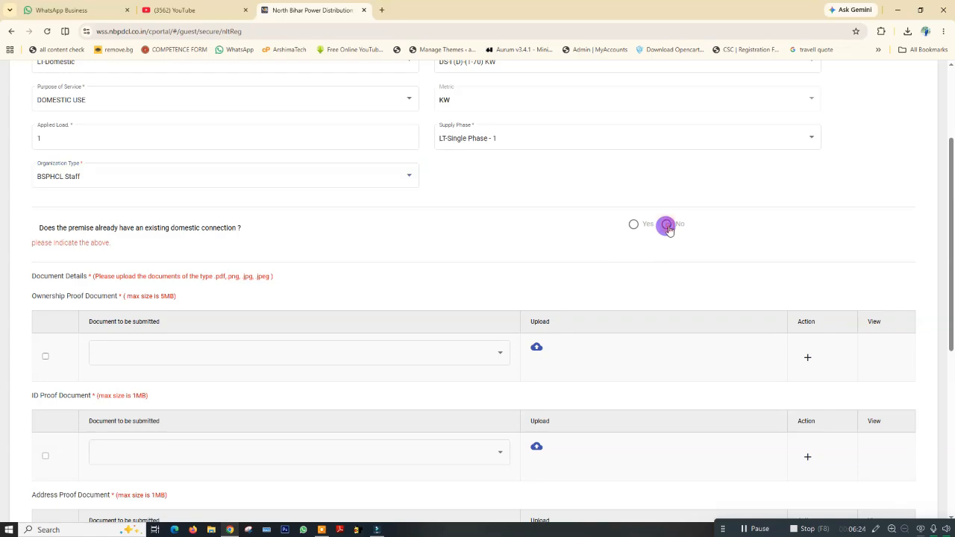
left_click(565, 308)
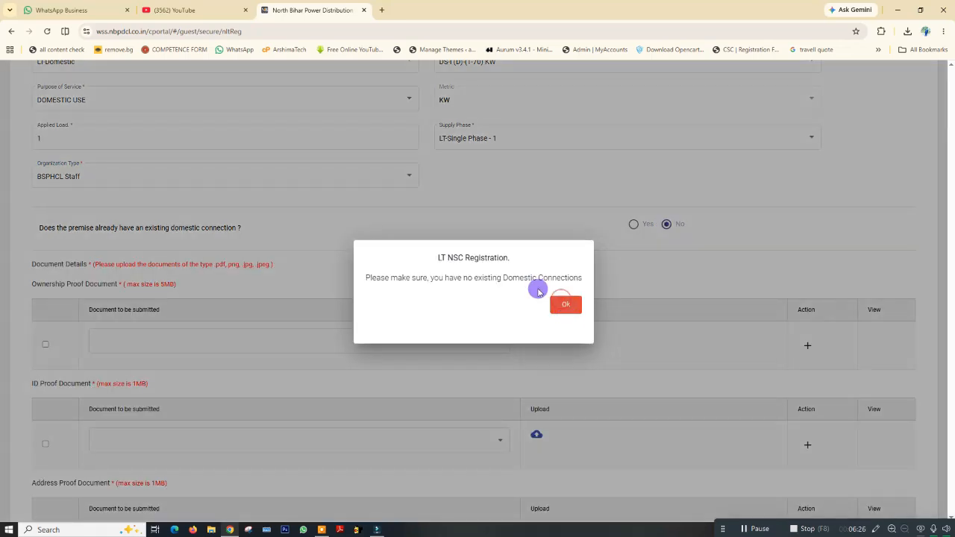
scroll(100, 347, "down", 1)
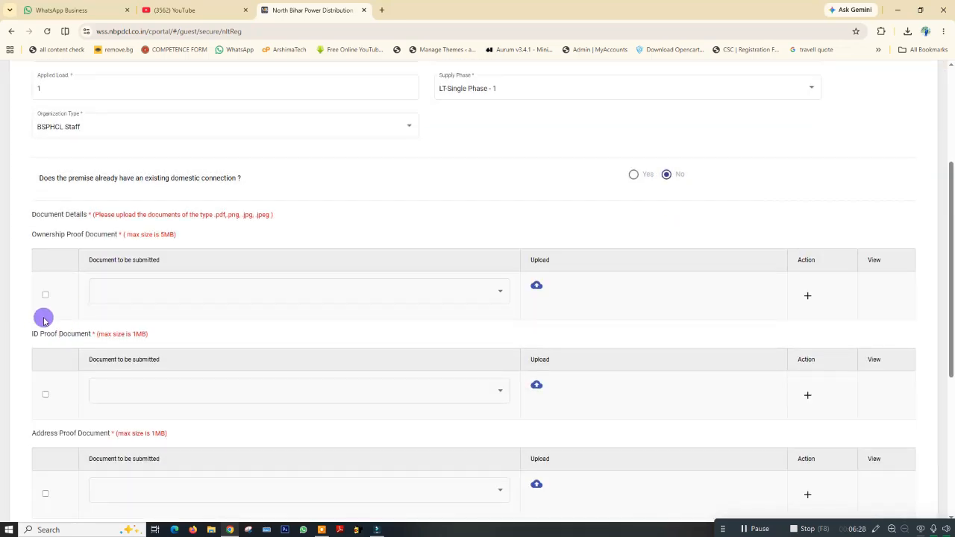
left_click(179, 299)
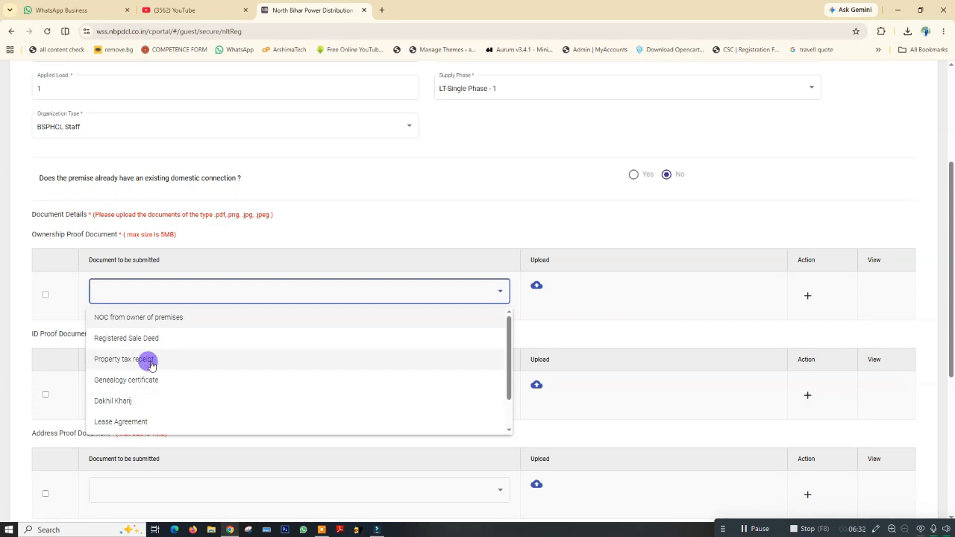
Pick Property tax receipt for ownership proof and Aadhaar card for ID and address proof, ticking all three rows.
left_click(150, 361)
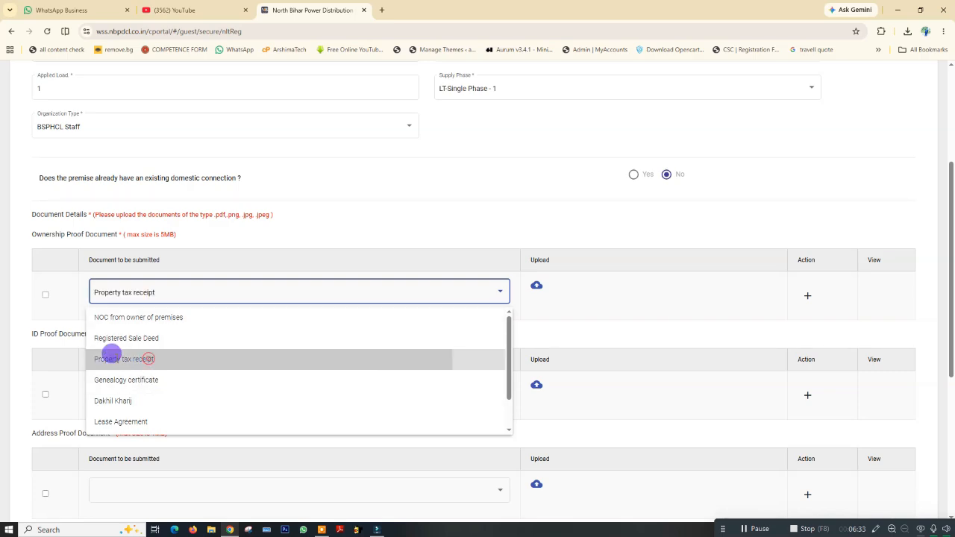
left_click(46, 295)
left_click(185, 391)
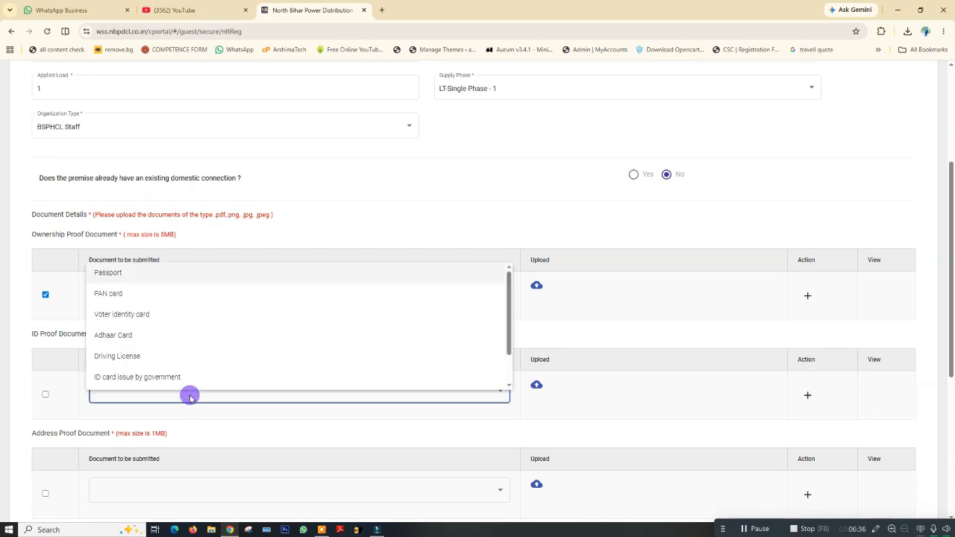
left_click(159, 335)
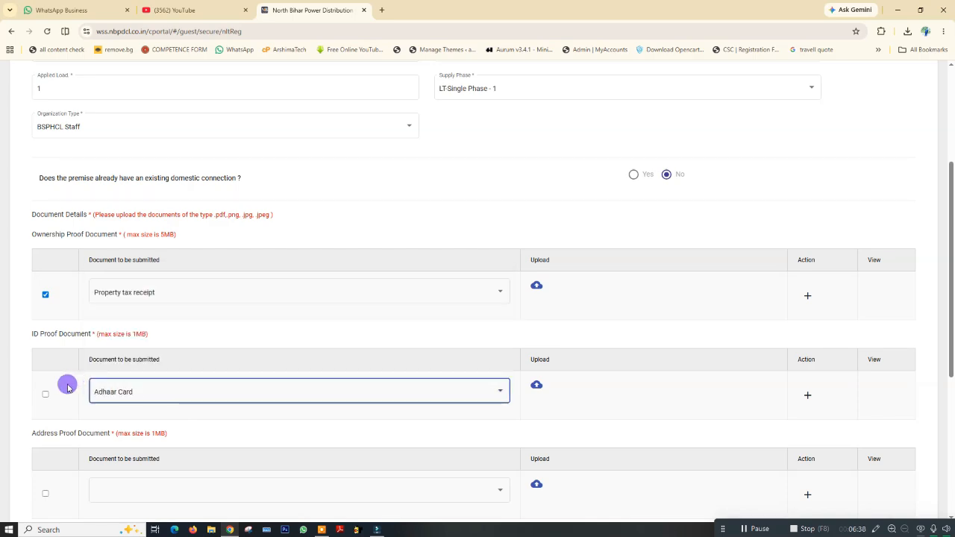
left_click(45, 393)
scroll(365, 386, "down", 4)
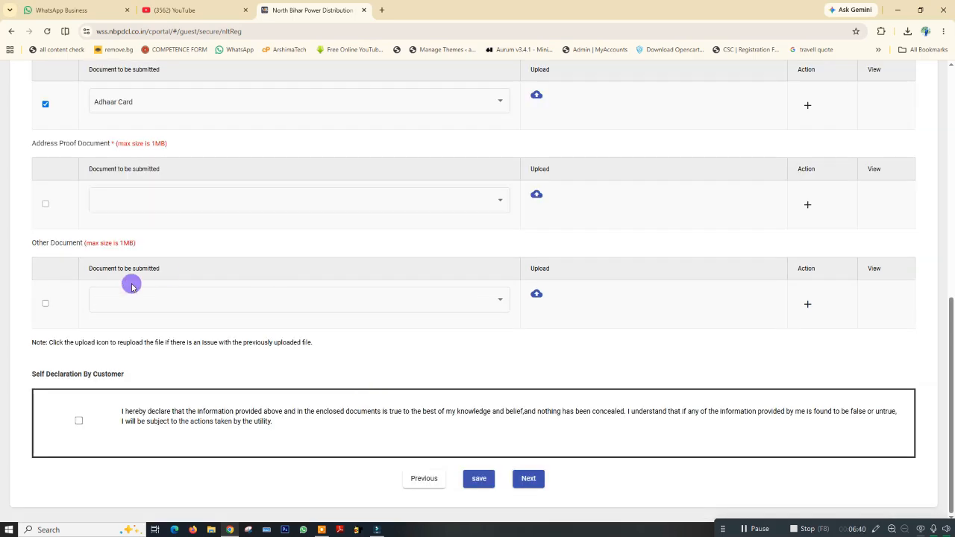
left_click(147, 210)
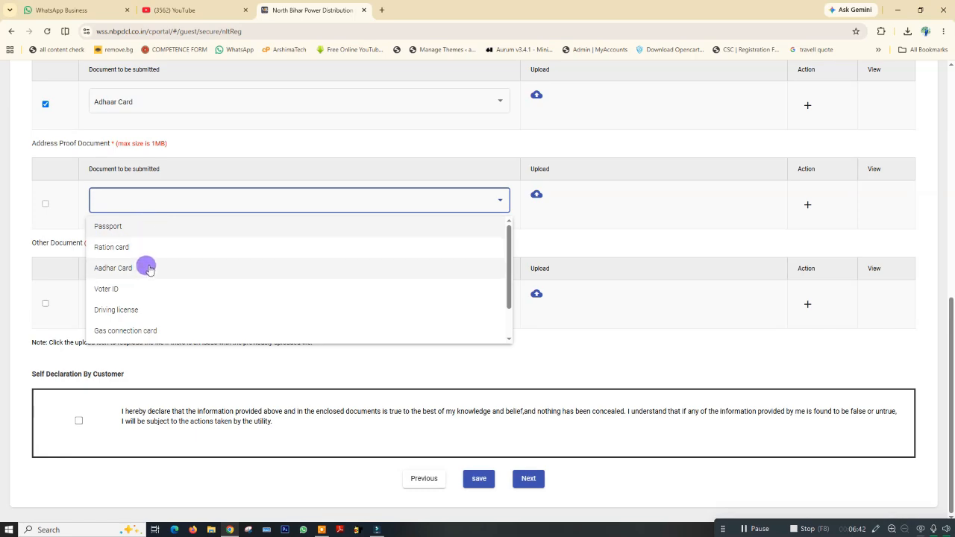
left_click(145, 270)
left_click(45, 203)
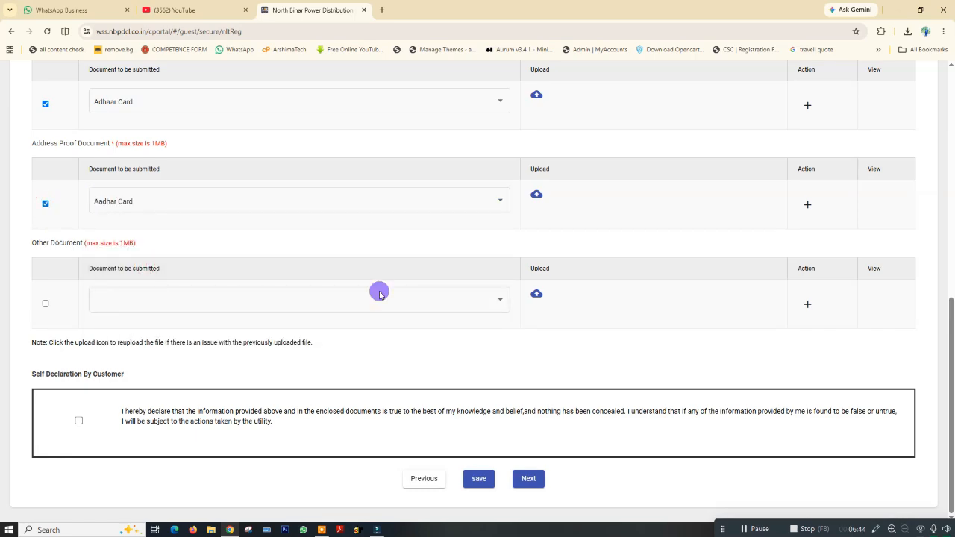
scroll(559, 293, "up", 2)
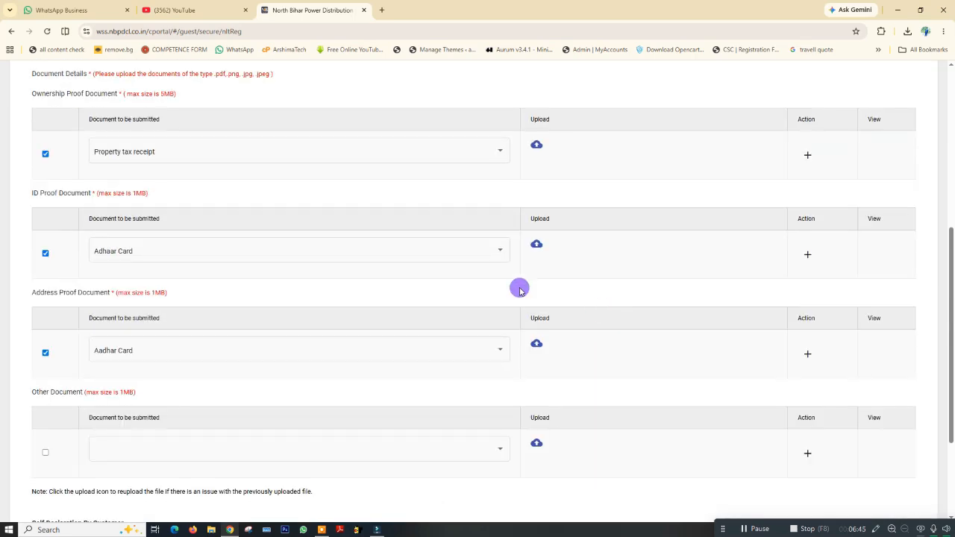
Upload the 1.27.26 PM WhatsApp image as ownership proof and the WhatsApp Image PDF as ID proof.
left_click(536, 147)
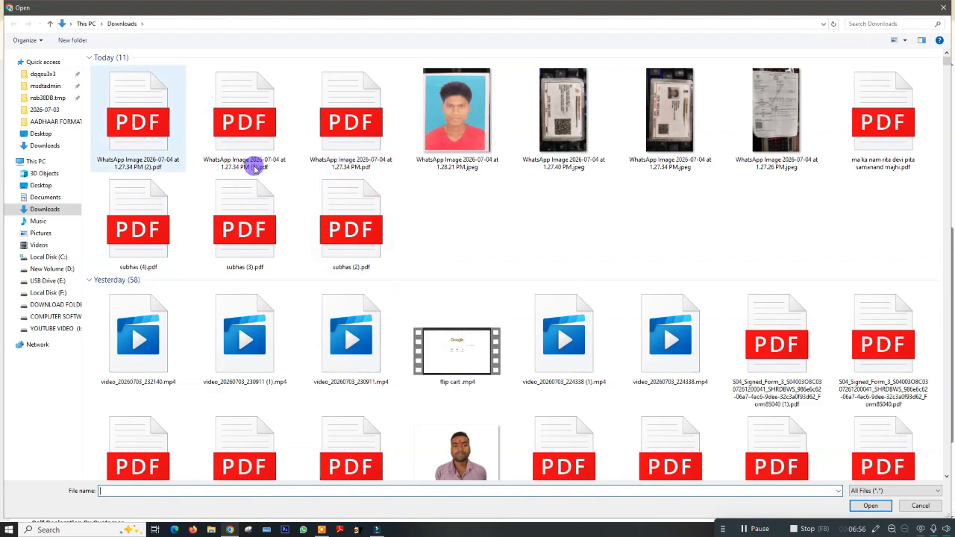
double_click(793, 121)
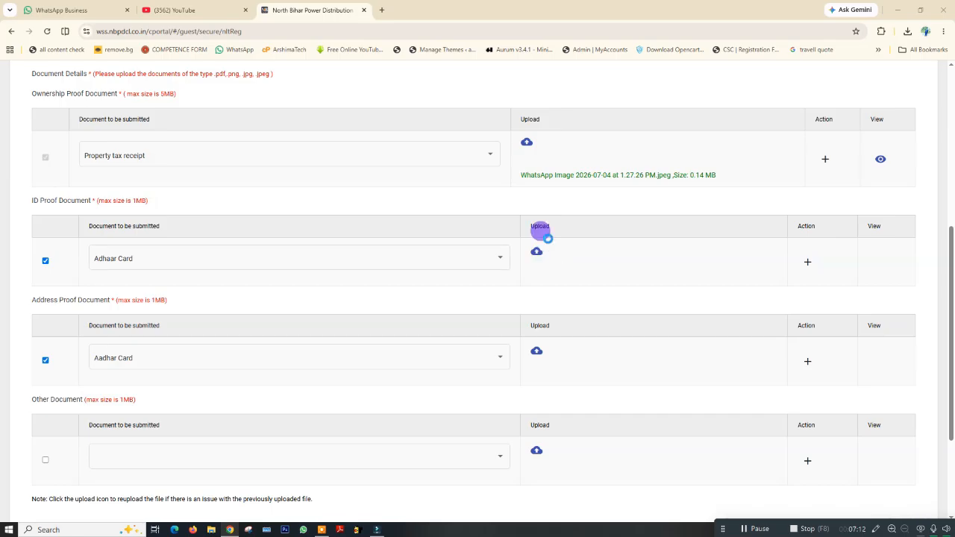
left_click(535, 252)
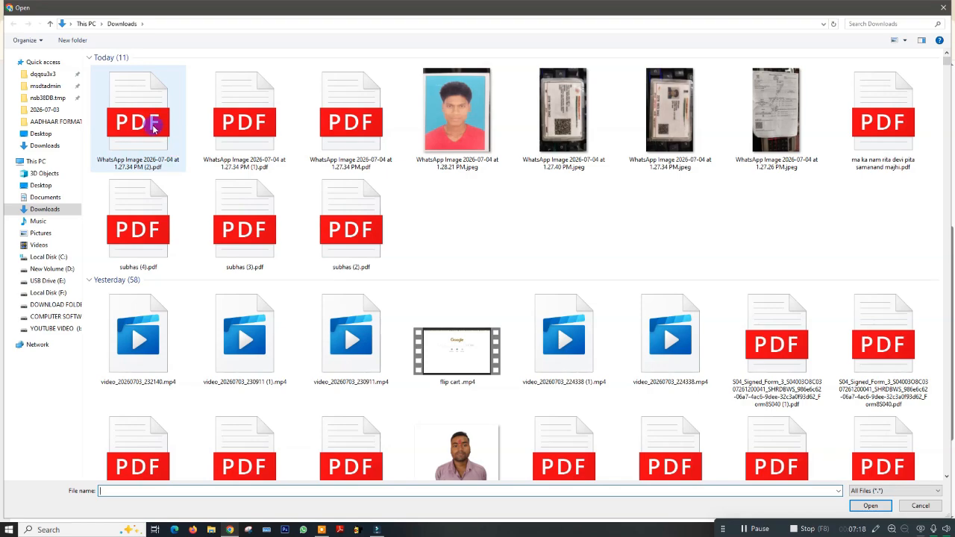
double_click(154, 128)
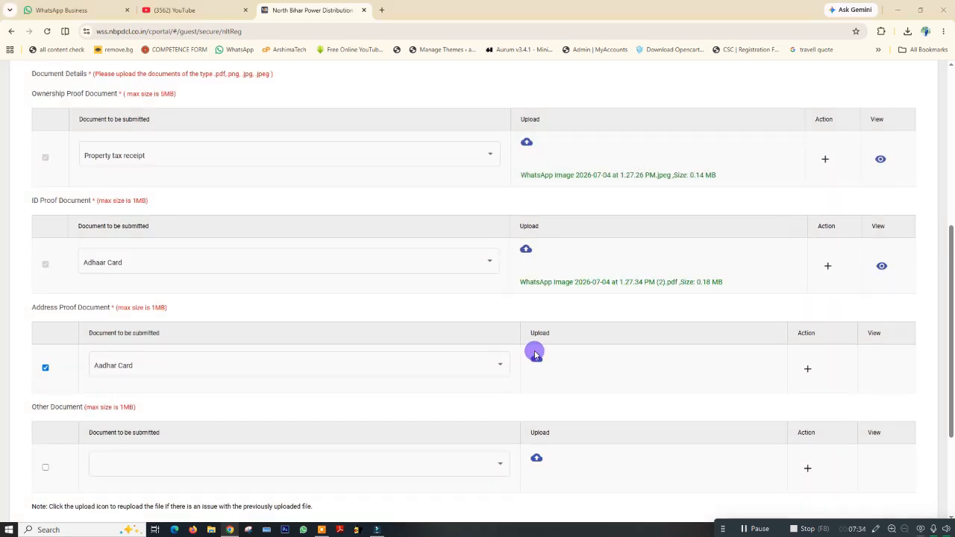
Choose the Aadhar Card file for the Address Proof Document row.
left_click(535, 355)
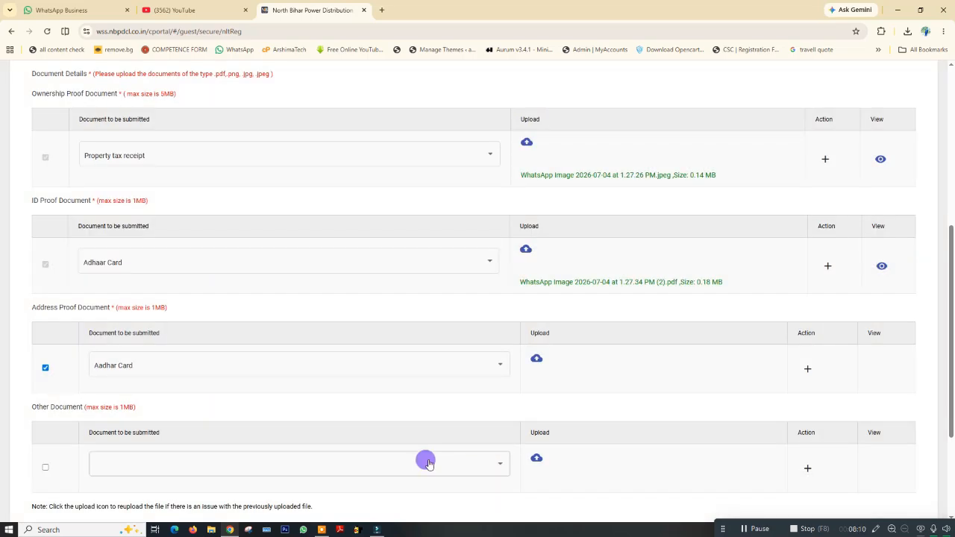
scroll(426, 458, "down", 2)
scroll(132, 499, "down", 1)
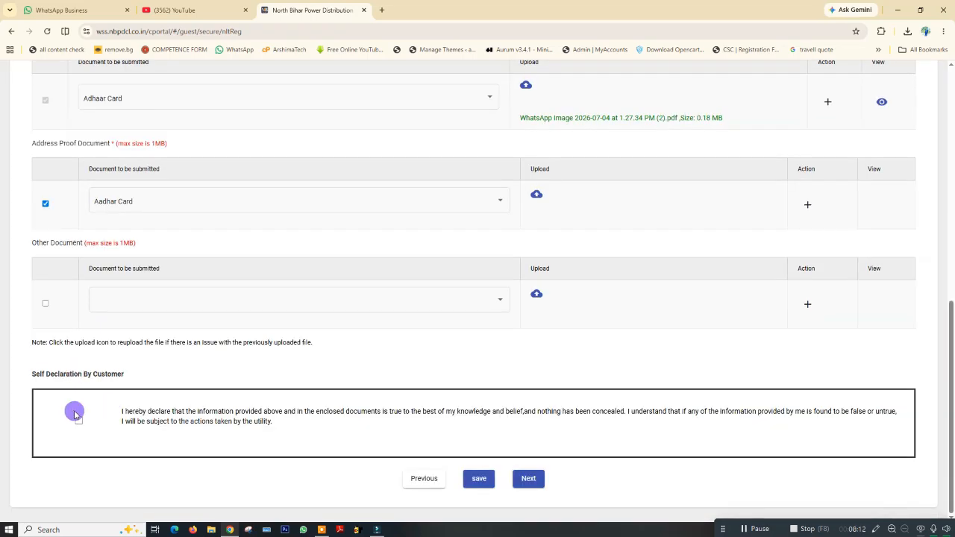
Tick the Self Declaration by Customer, save the uploaded documents and go Next to the address details.
left_click(80, 421)
left_click(478, 478)
left_click(521, 487)
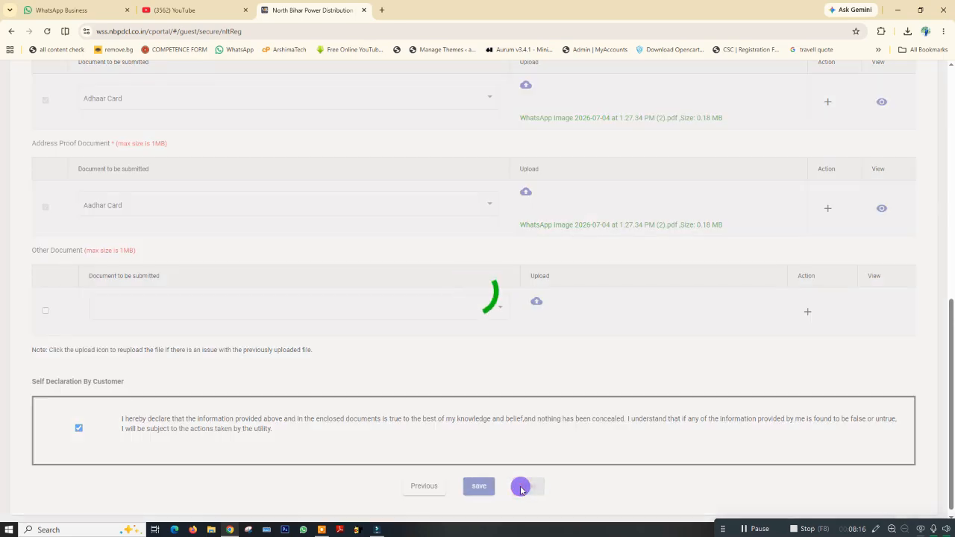
left_click(485, 486)
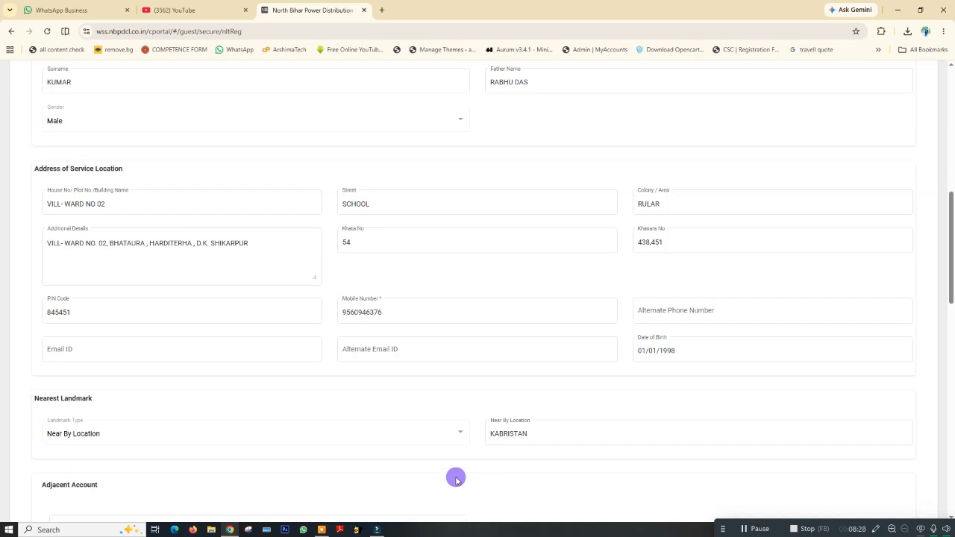
Enter 21 as the captcha answer, submit the application and confirm with Yes, Continue.
scroll(200, 426, "down", 8)
scroll(179, 446, "down", 4)
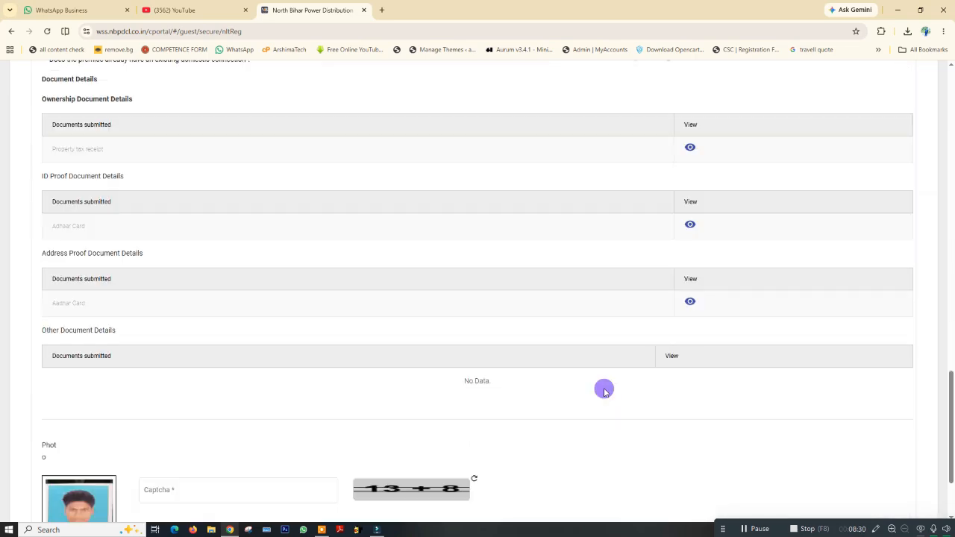
left_click(269, 370)
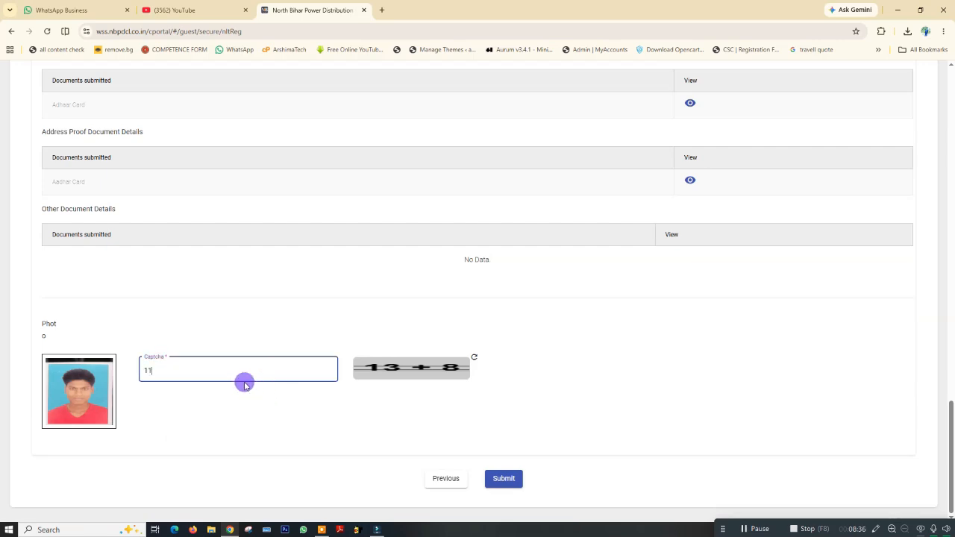
left_click_drag(229, 371, 120, 377)
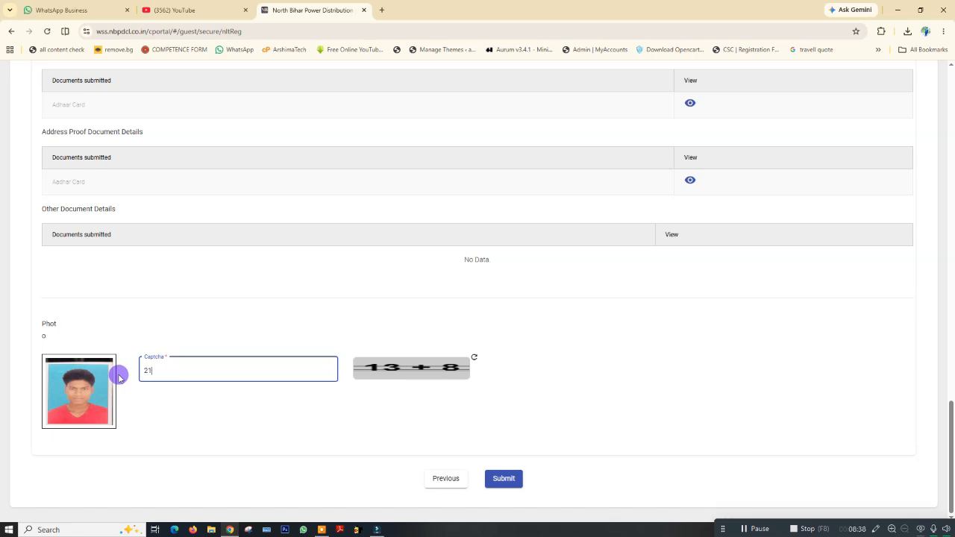
left_click(504, 478)
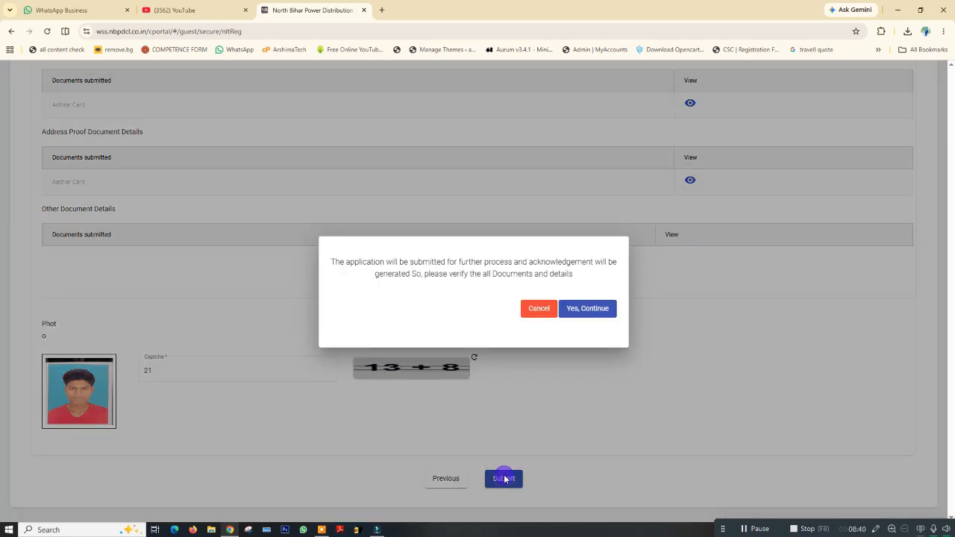
left_click(580, 312)
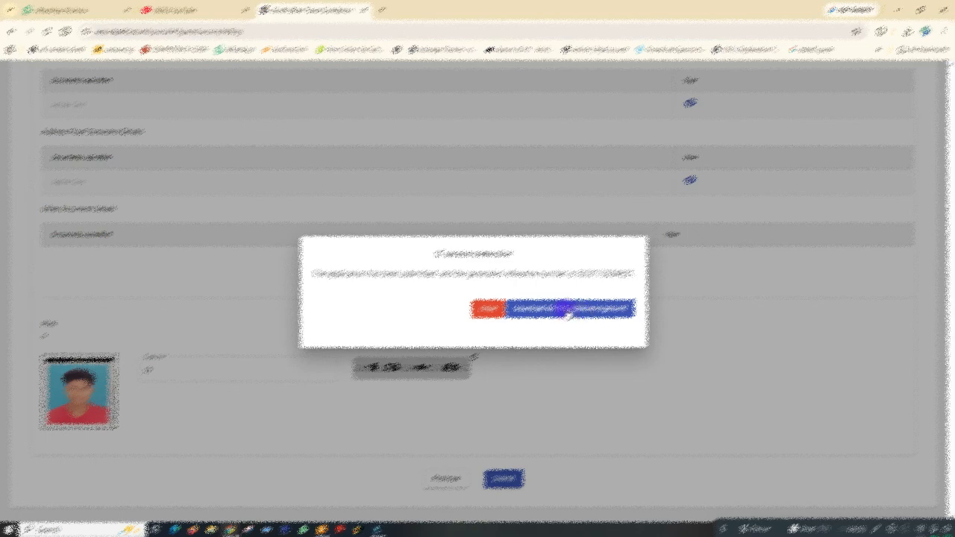
Open the North Bihar Power Distribution acknowledgement letter from the success dialog and scroll through its details table.
left_click(567, 310)
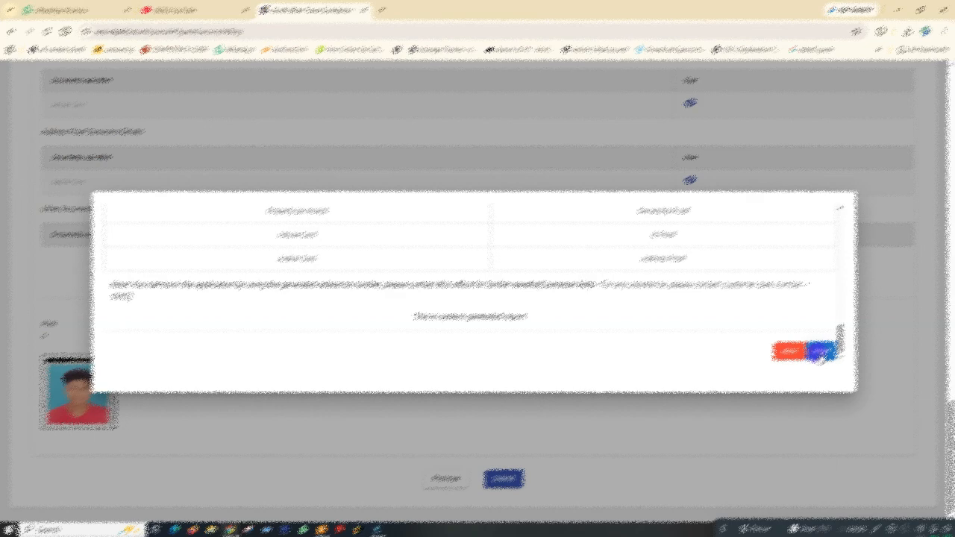
scroll(545, 295, "up", 5)
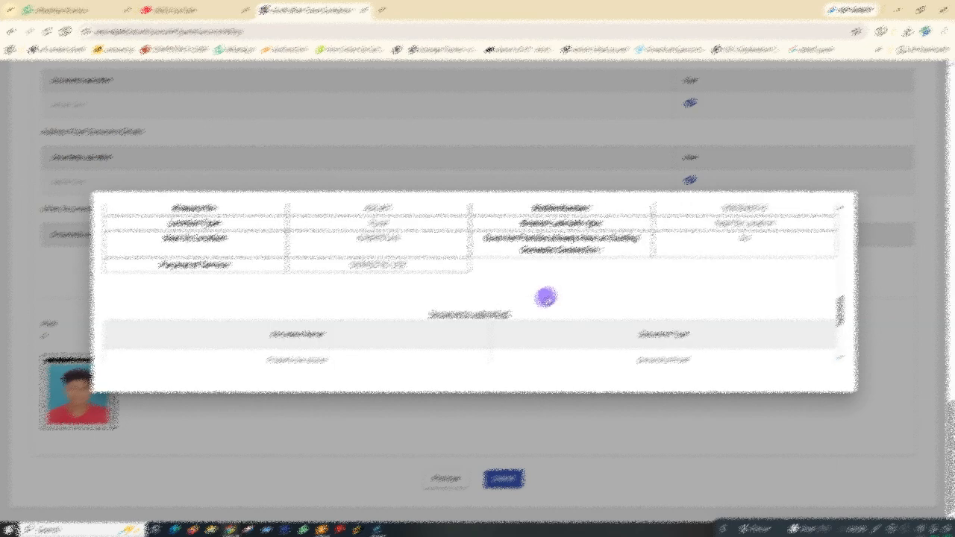
scroll(545, 296, "up", 10)
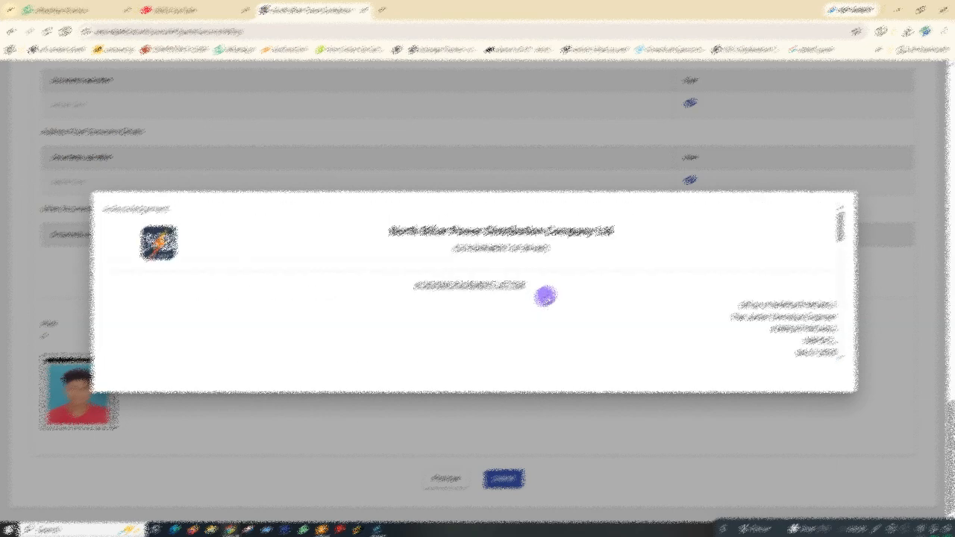
scroll(545, 297, "down", 3)
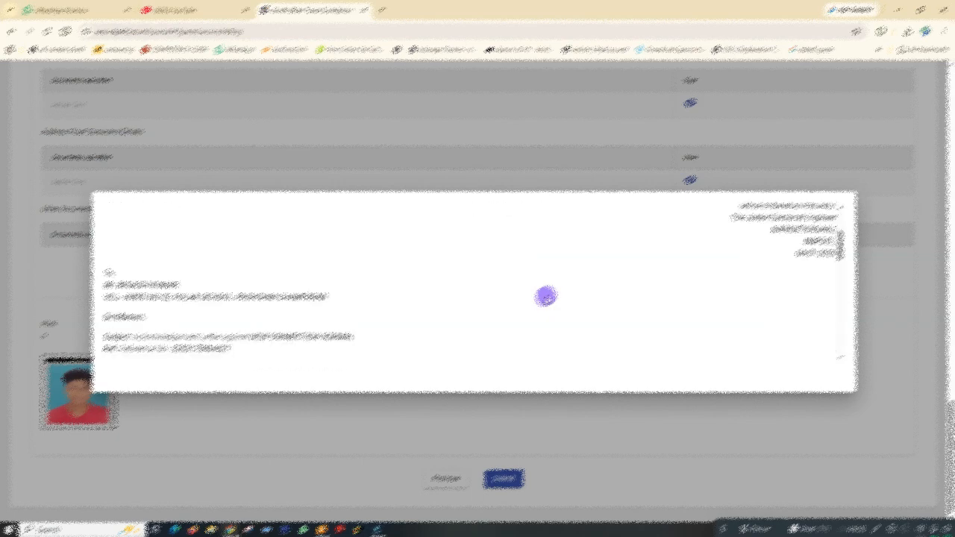
scroll(545, 296, "down", 5)
scroll(546, 296, "up", 4)
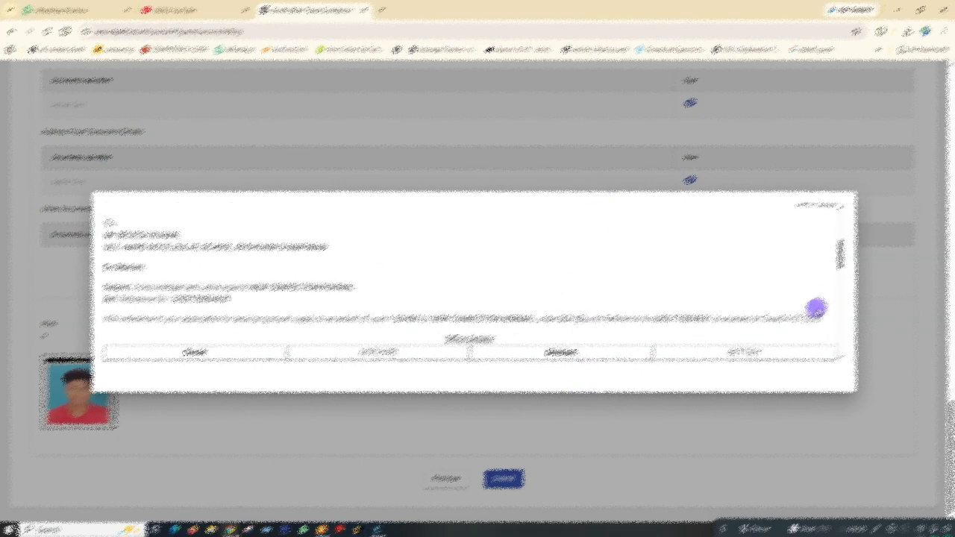
scroll(810, 320, "down", 5)
scroll(799, 347, "down", 3)
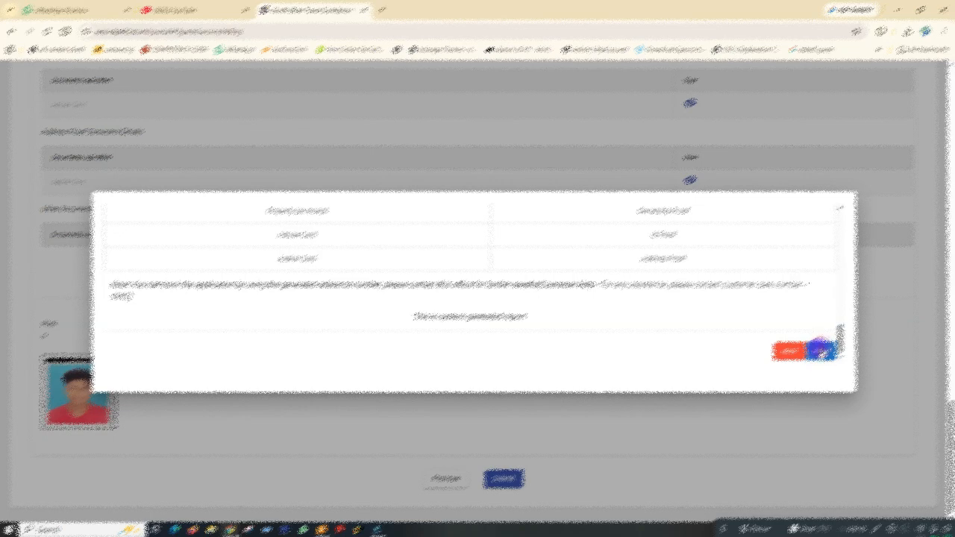
scroll(373, 298, "up", 4)
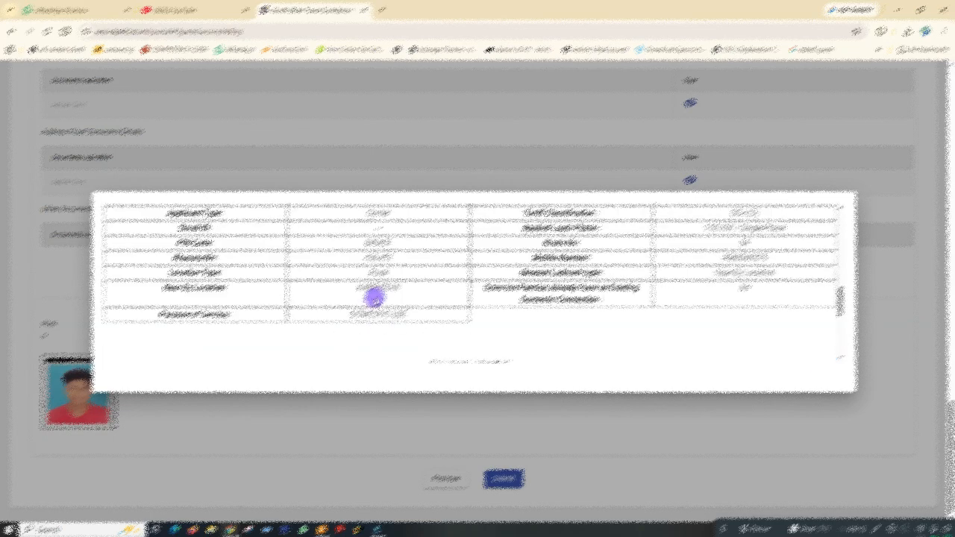
scroll(375, 298, "up", 8)
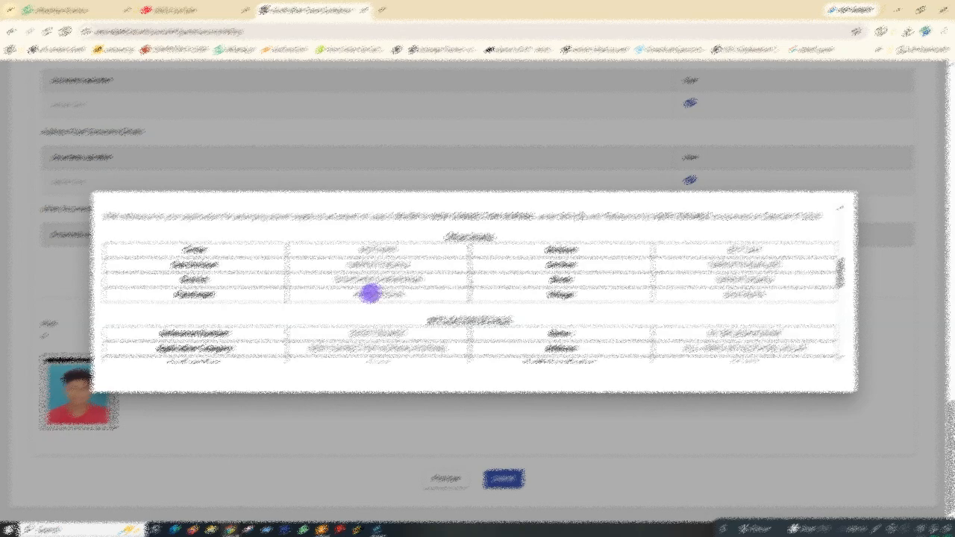
scroll(371, 294, "up", 6)
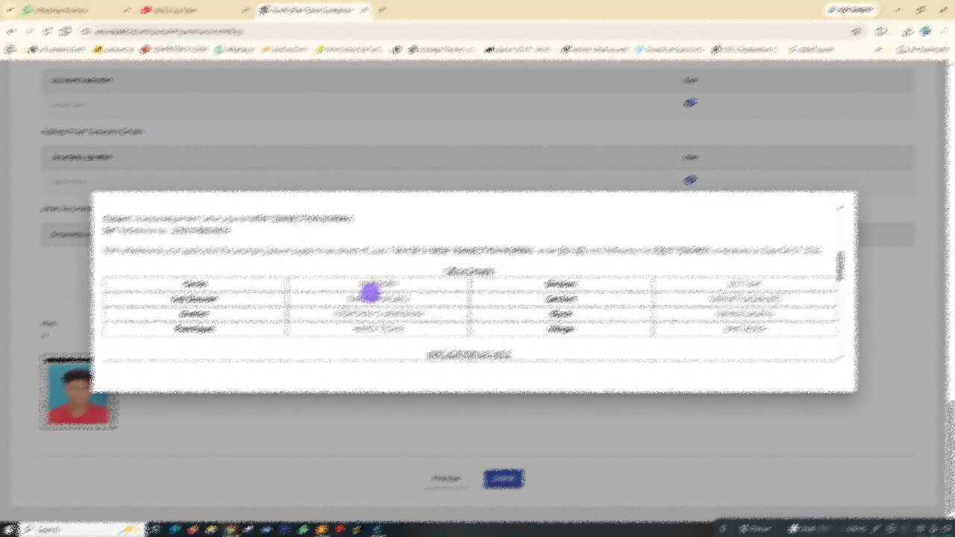
scroll(374, 299, "down", 4)
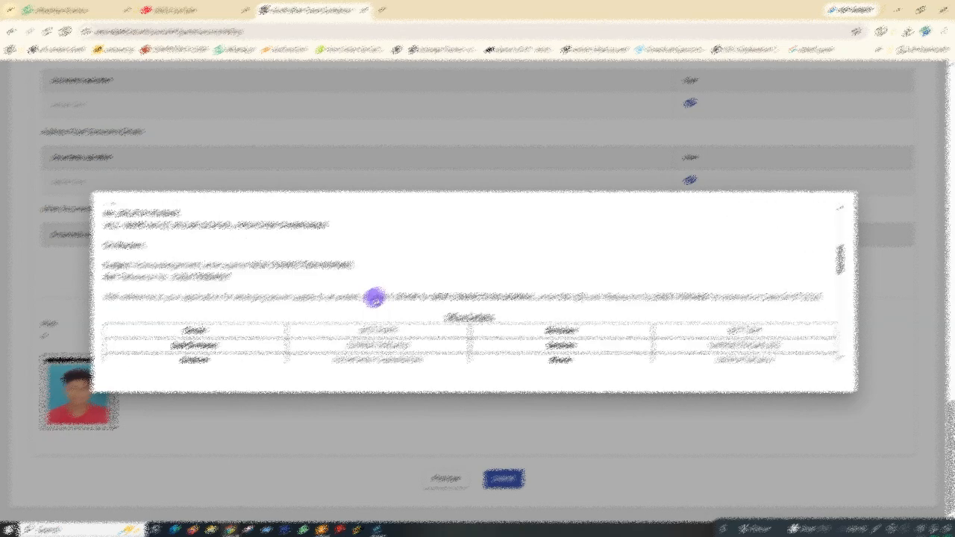
scroll(371, 293, "up", 5)
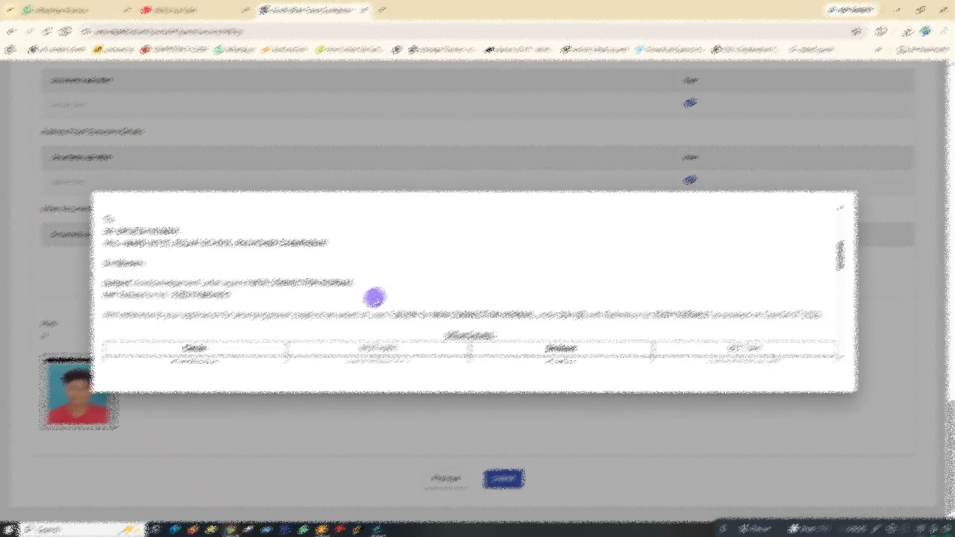
scroll(374, 298, "down", 1)
scroll(375, 298, "up", 2)
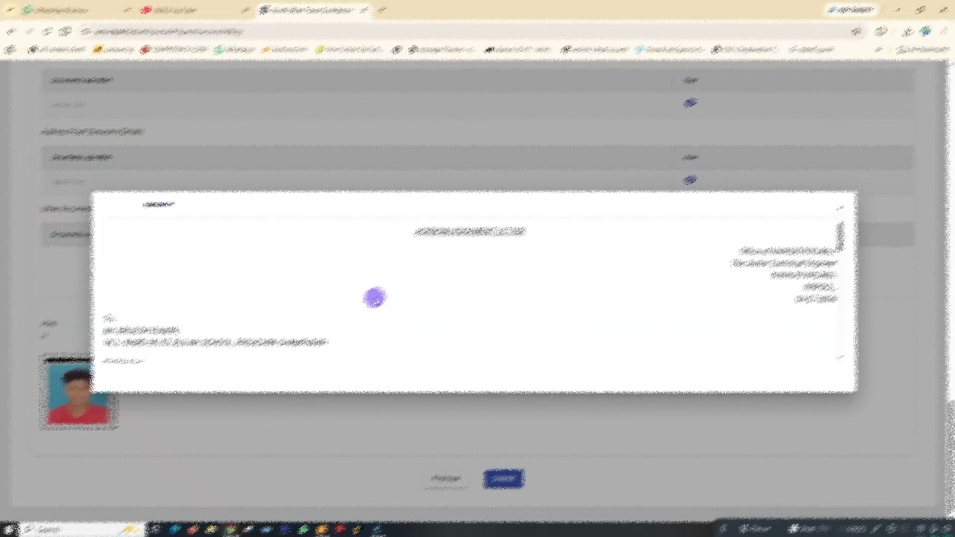
scroll(375, 298, "up", 2)
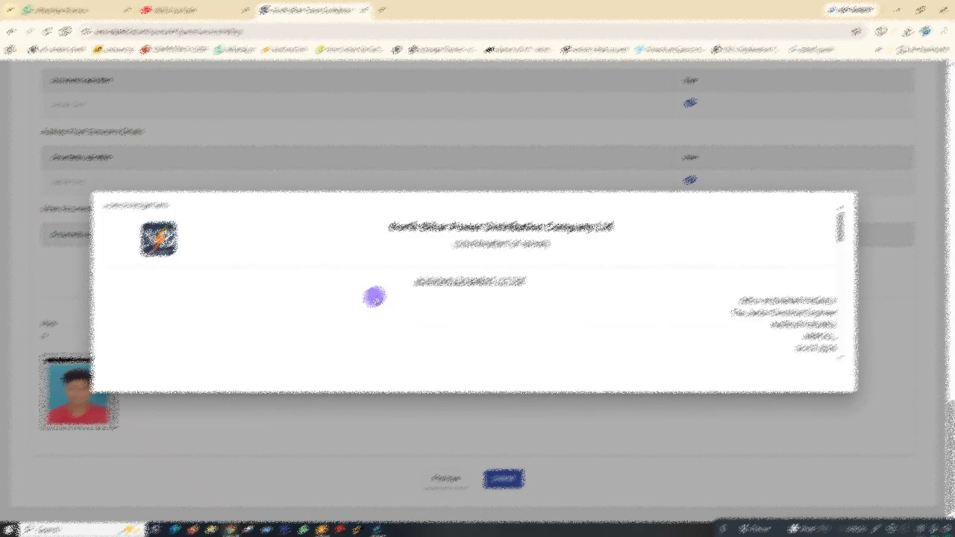
scroll(374, 298, "down", 3)
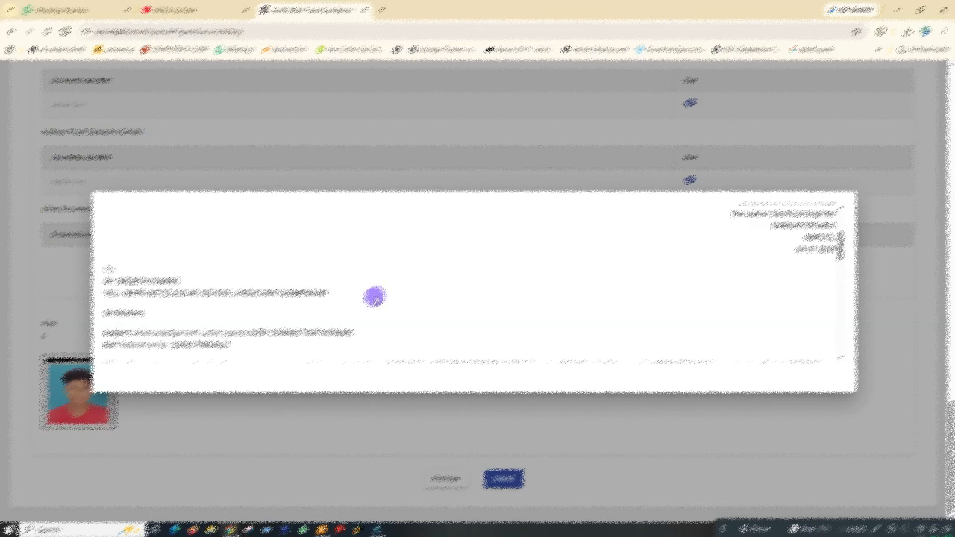
scroll(375, 297, "up", 2)
scroll(374, 297, "down", 3)
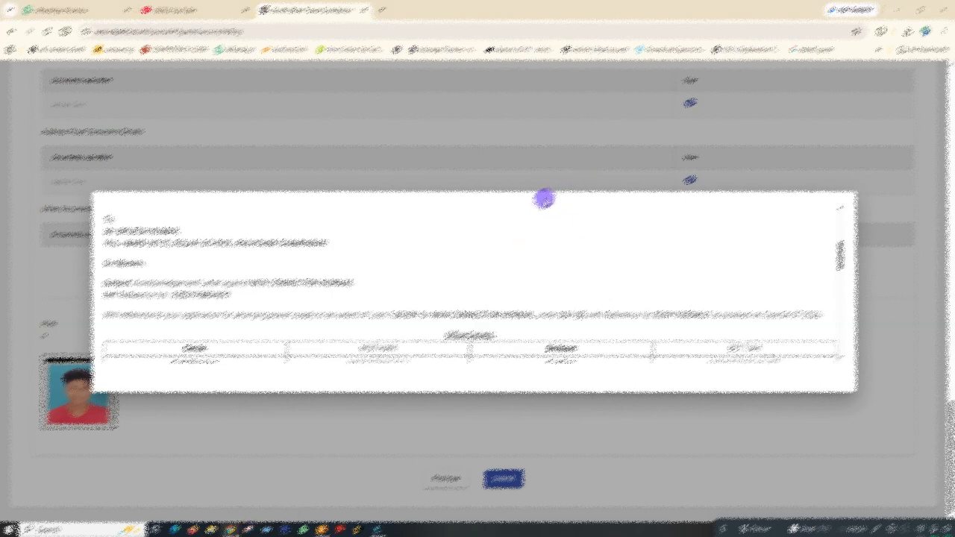
Snip the acknowledgement letter area with Snipping Tool and send the capture to Print.
left_click(732, 119)
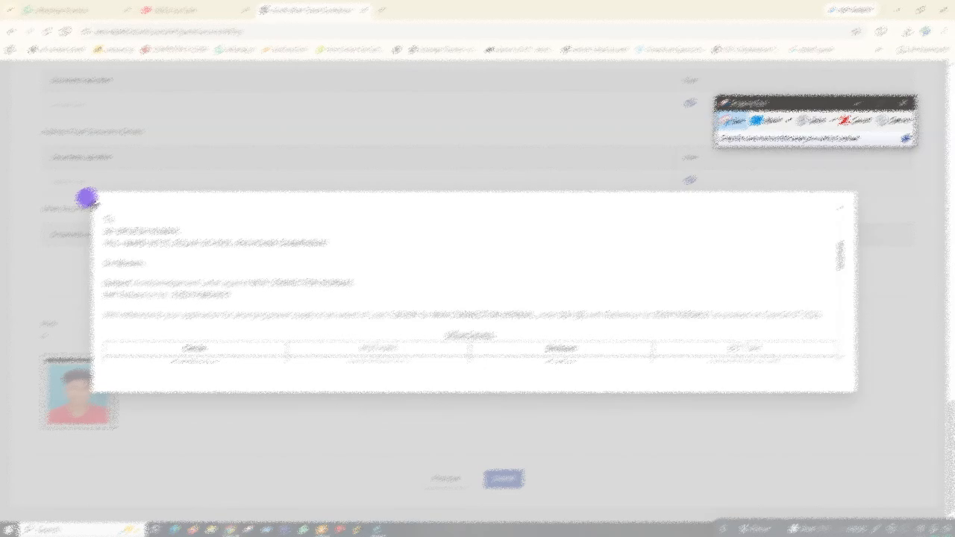
left_click_drag(89, 200, 829, 331)
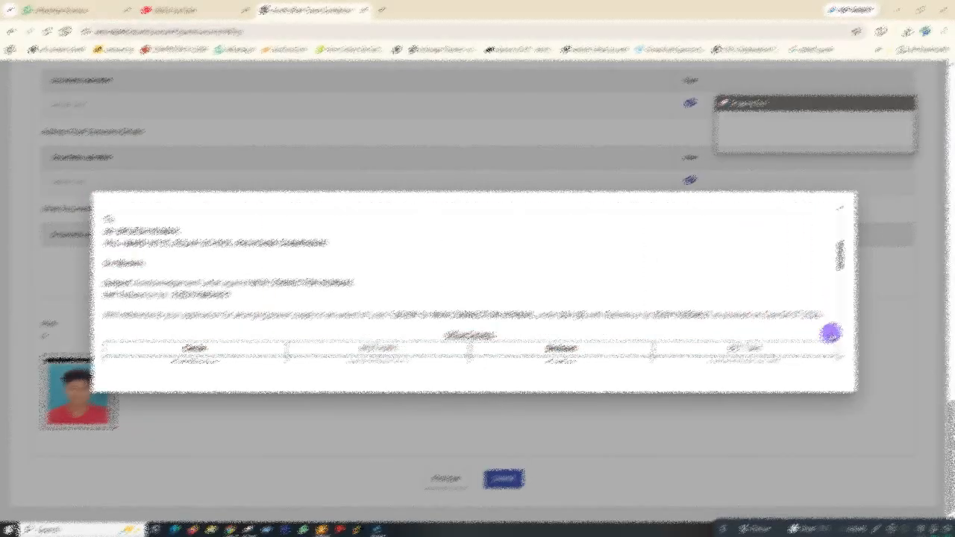
left_click(241, 145)
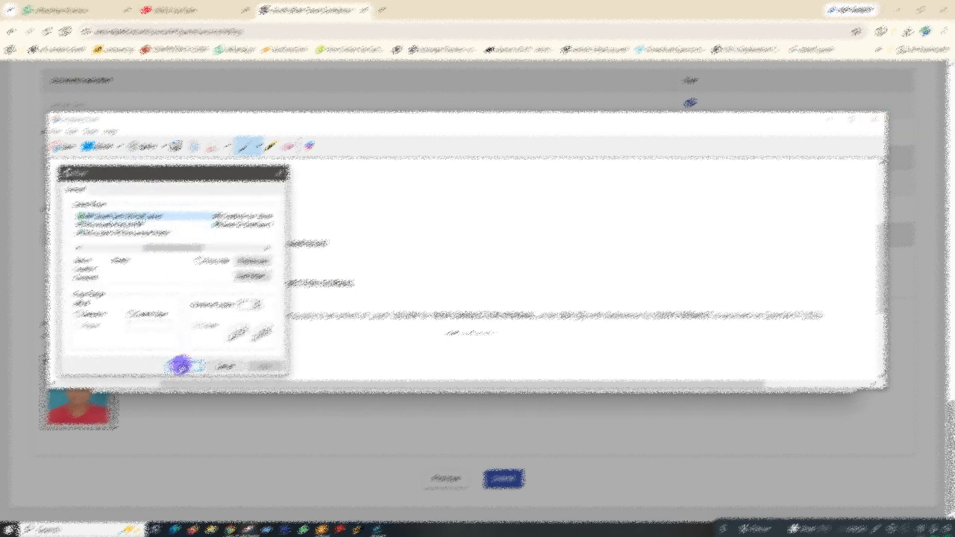
left_click(179, 366)
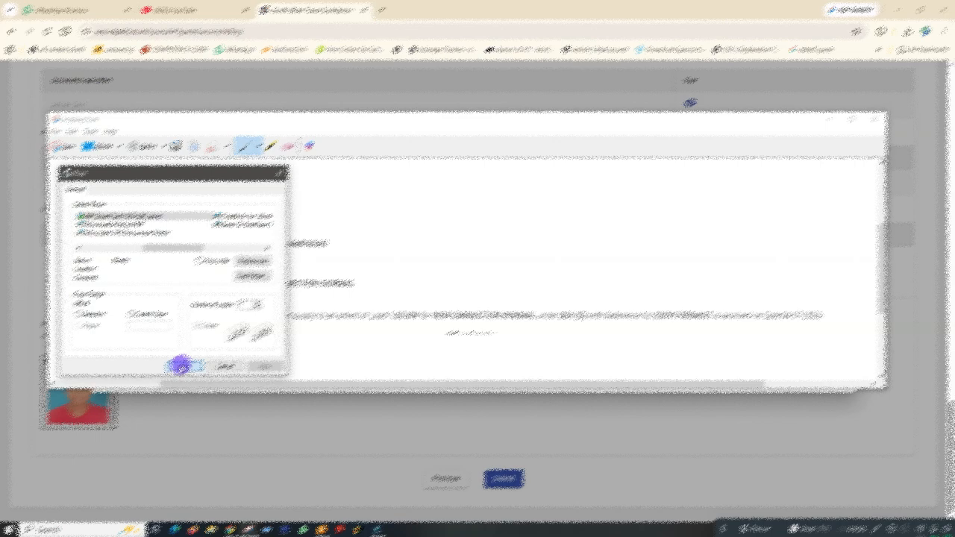